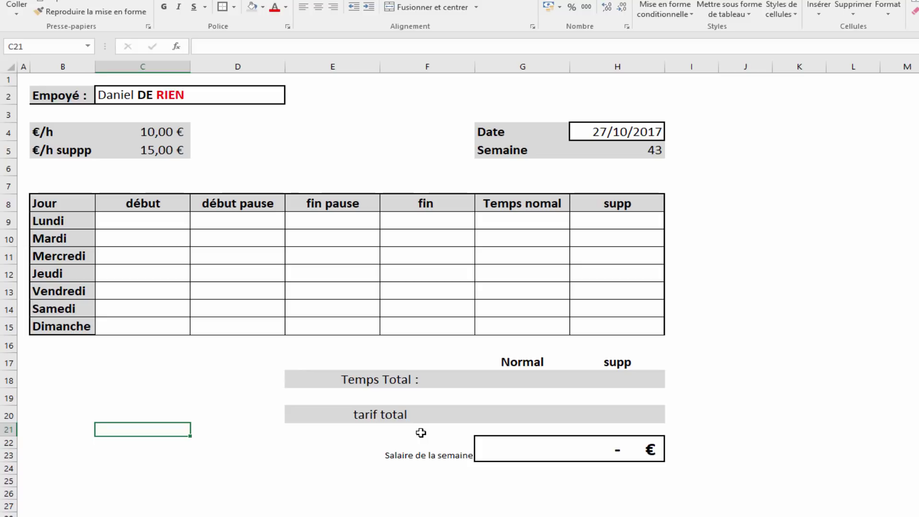
Fill in Monday's times in row 9: début 08:00, début pause 12:00, fin pause 13:00 and fin 18:30.
click(175, 222)
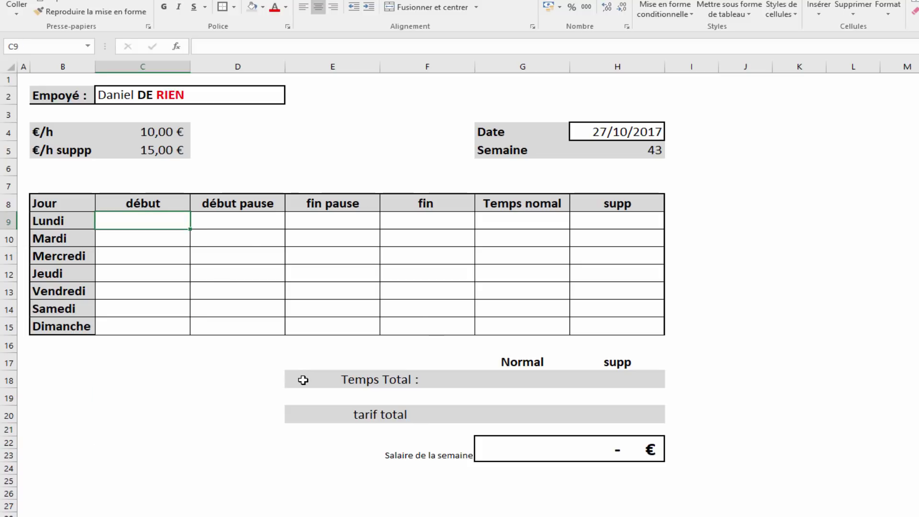
text(08:00)
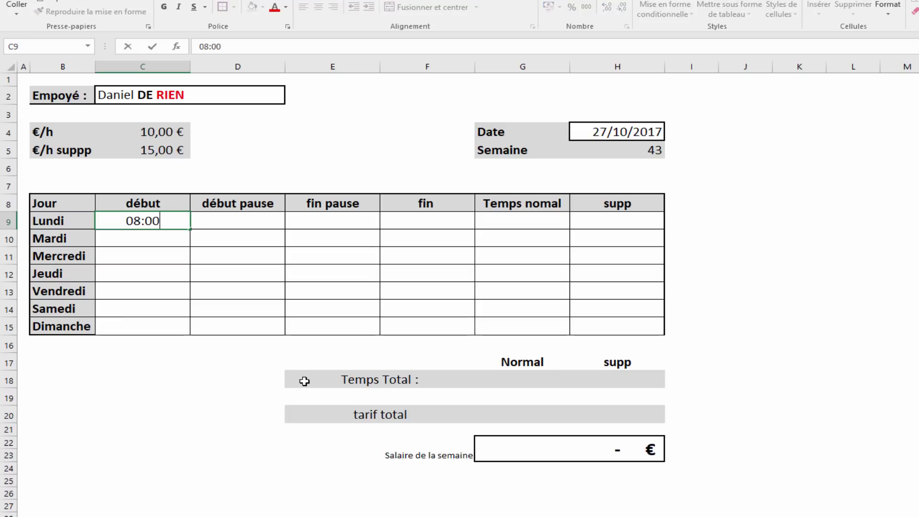
key(Tab)
text(12)
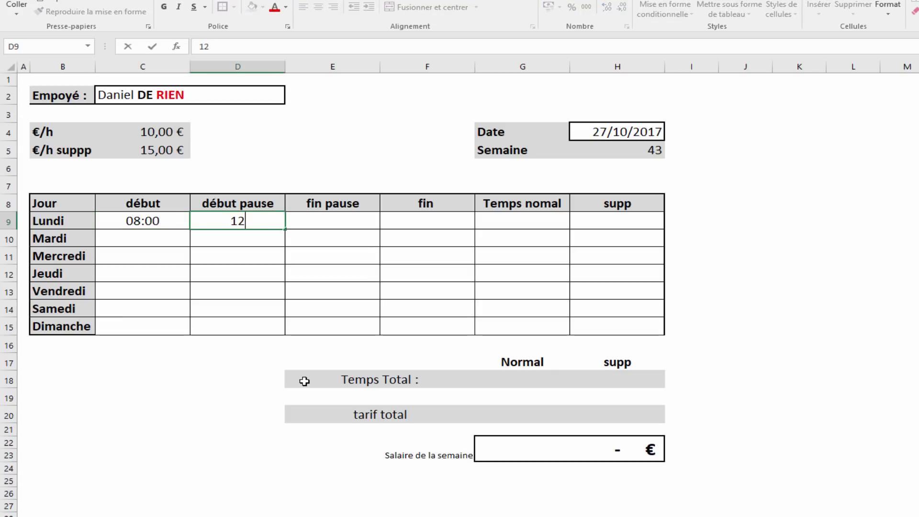
text(:00)
key(Tab)
text(13:00)
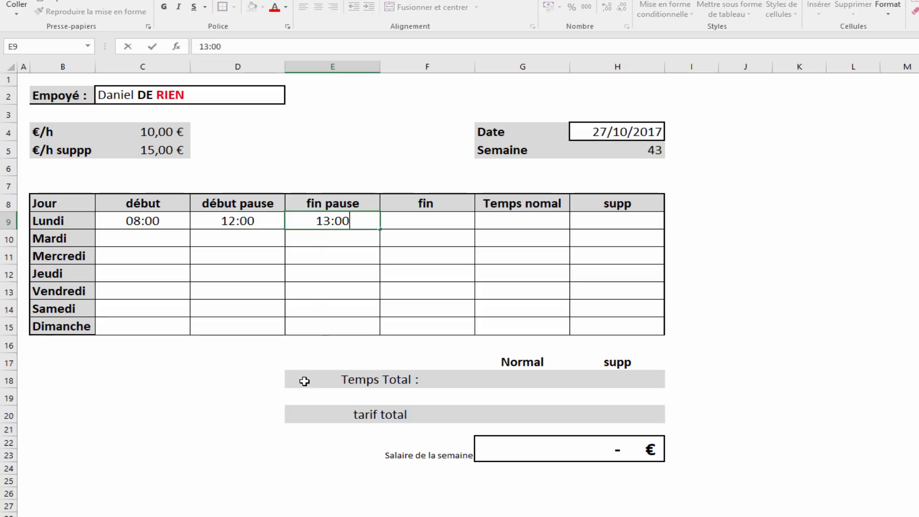
key(Tab)
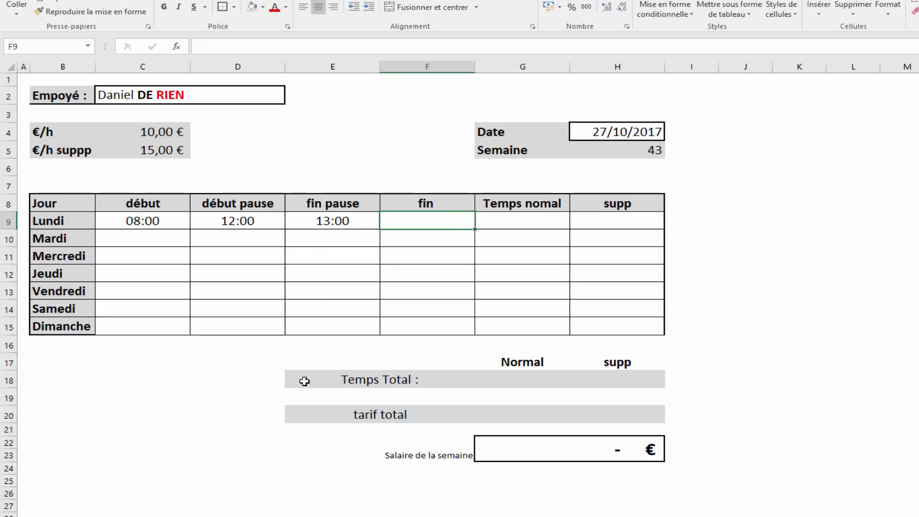
text(18:30)
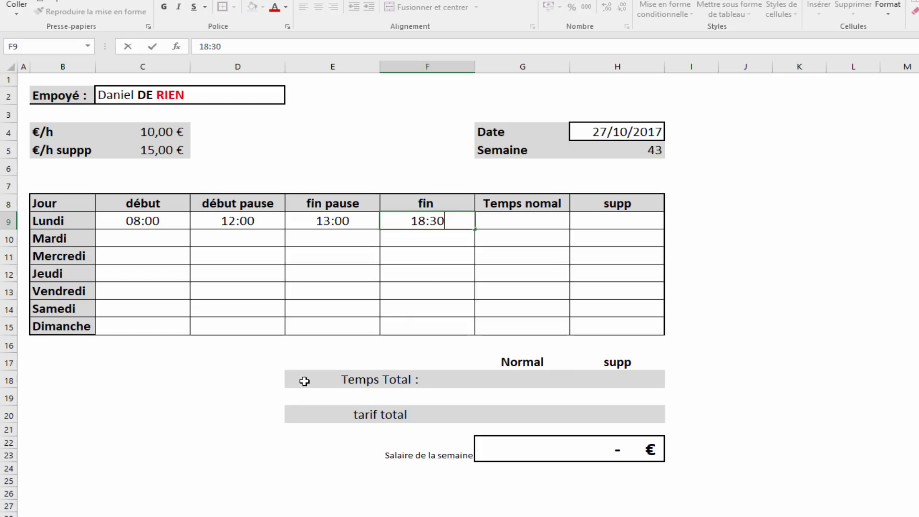
key(Tab)
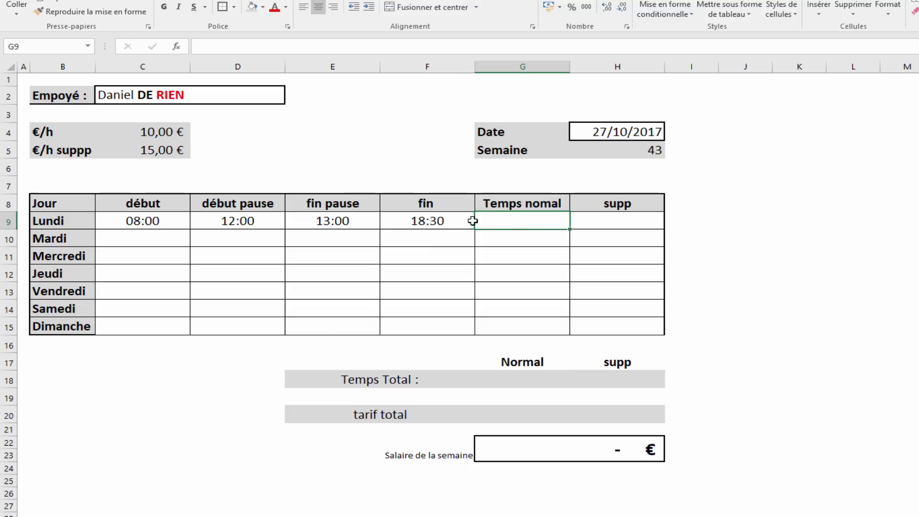
Enter the formula =(D9-C9)+(F9-E9) in G9 to calculate Monday's working time.
text(=()
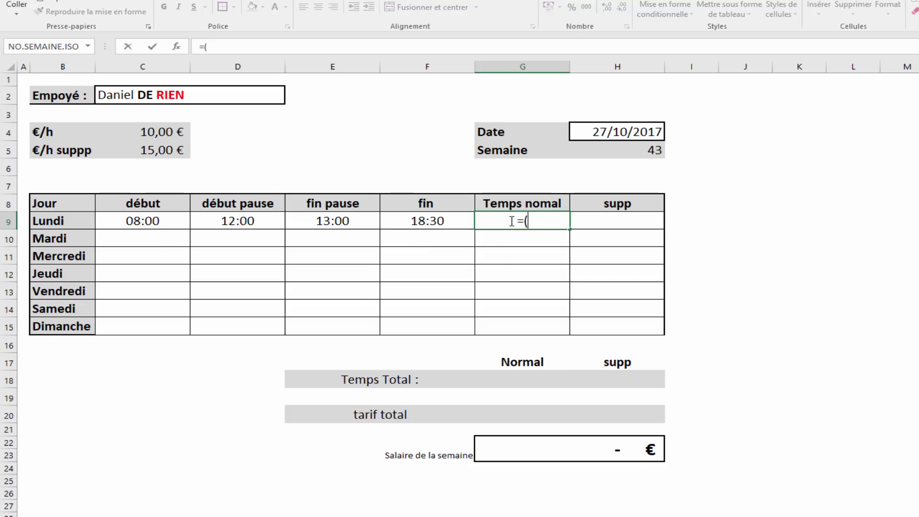
click(257, 224)
text(-)
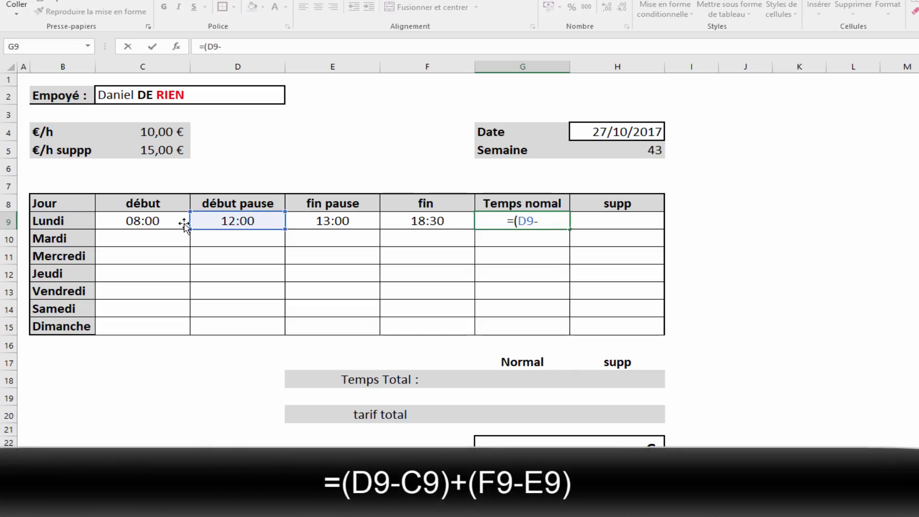
click(156, 223)
text(-C9))
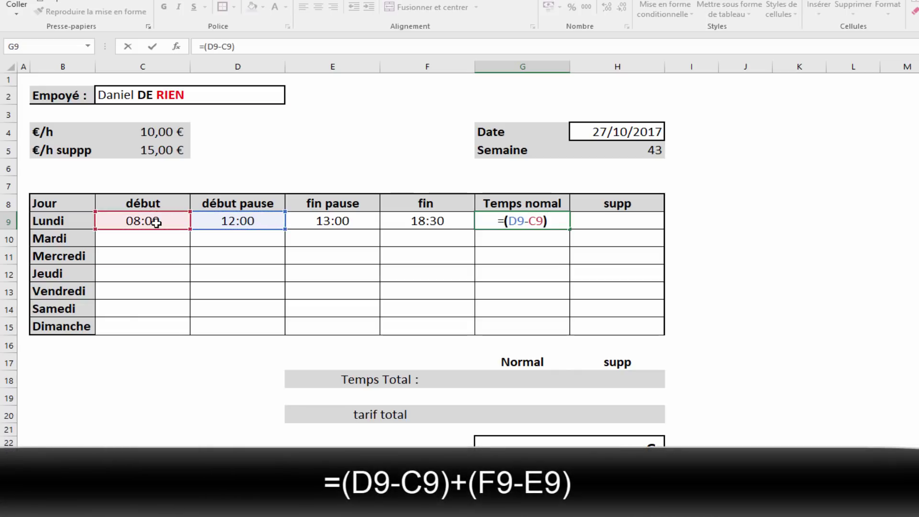
text(+)
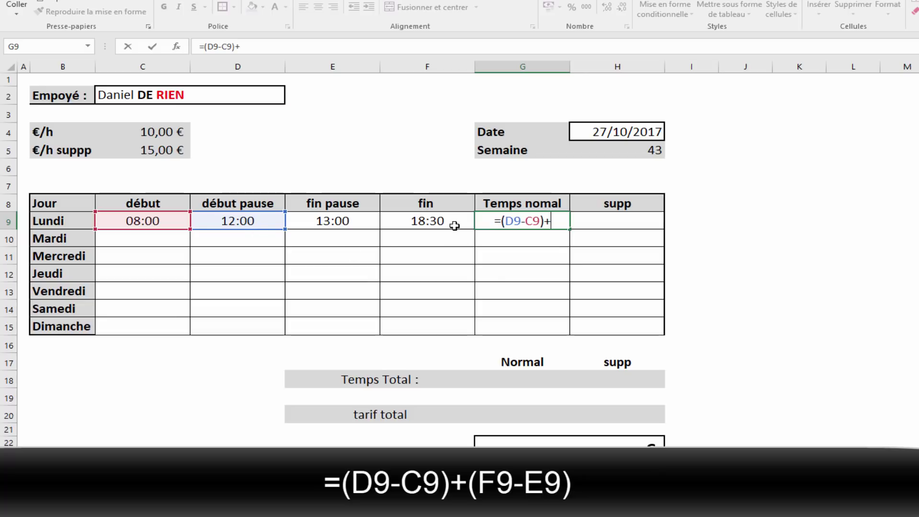
text(()
click(453, 224)
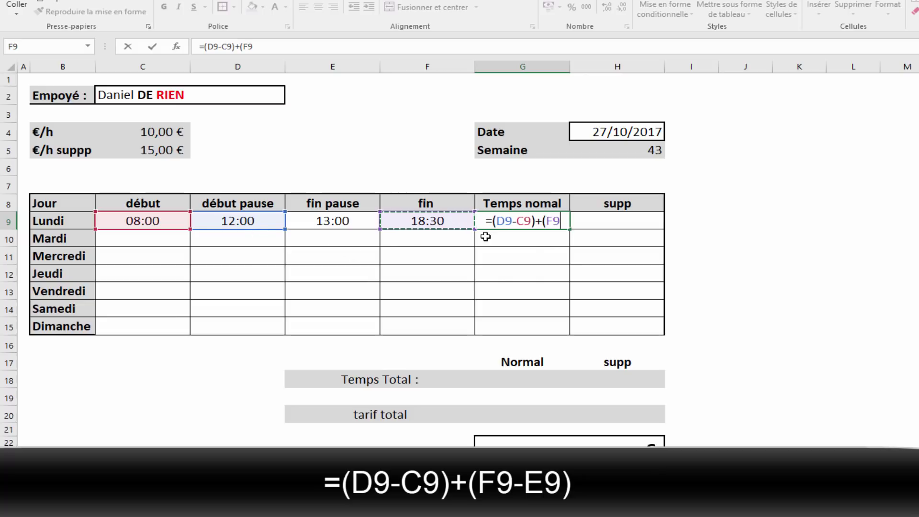
text(-)
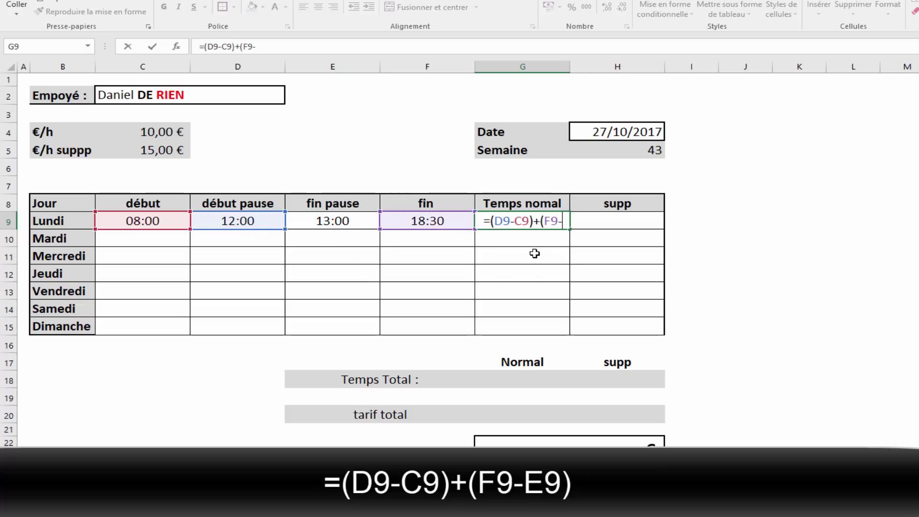
click(336, 228)
text())
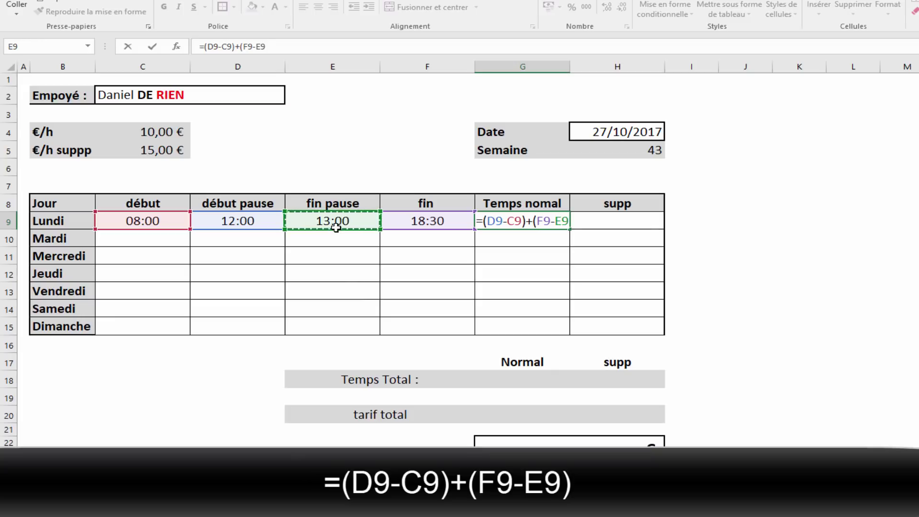
key(Return)
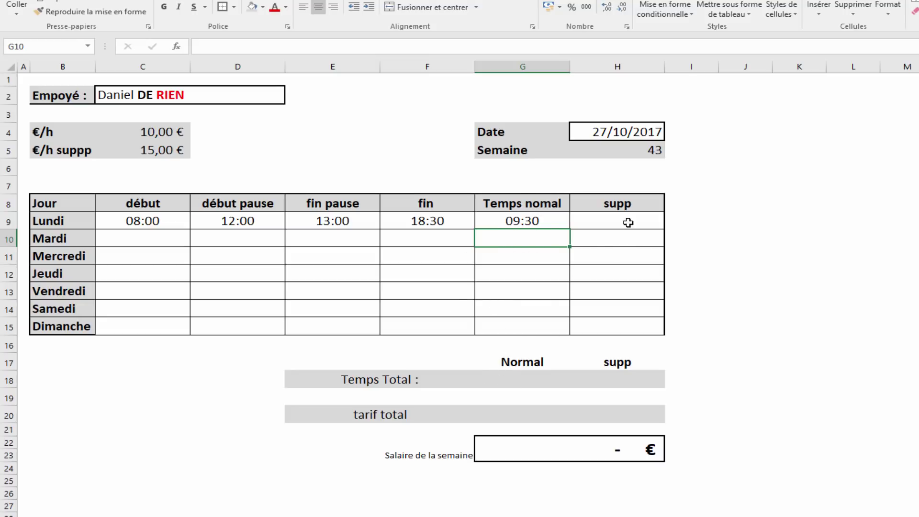
Cap Monday's normal time at eight hours by changing the G9 formula to =SI((D9-C9)+(F9-E9)>8/24;8/24;(D9-C9)+(F9-E9)).
click(542, 217)
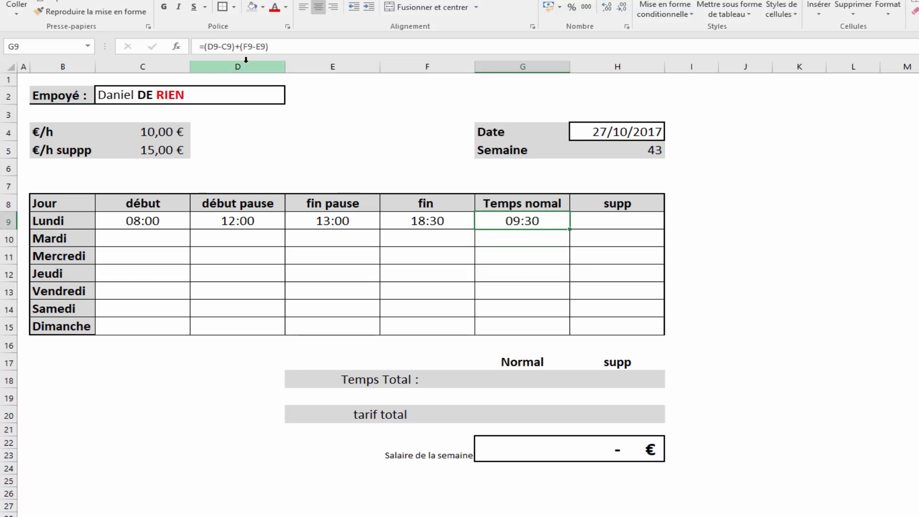
click(276, 45)
drag(275, 45, 211, 45)
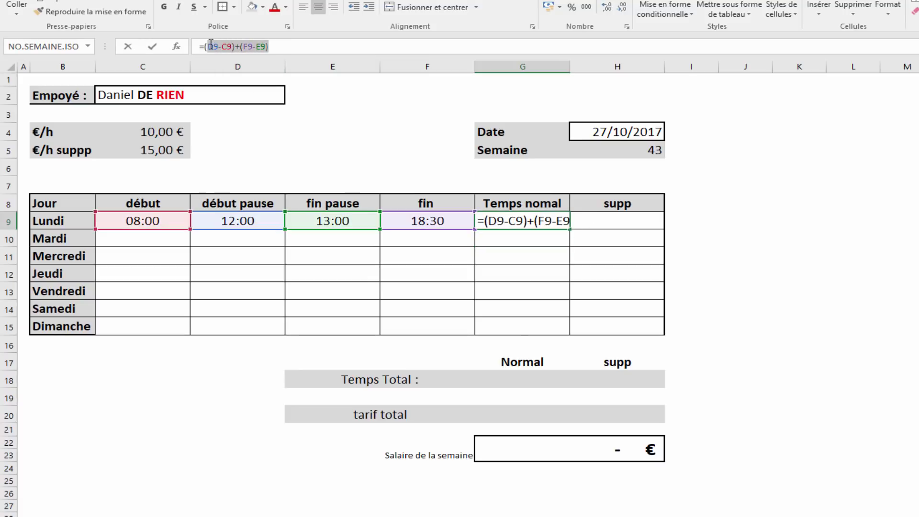
key(ctrl+c)
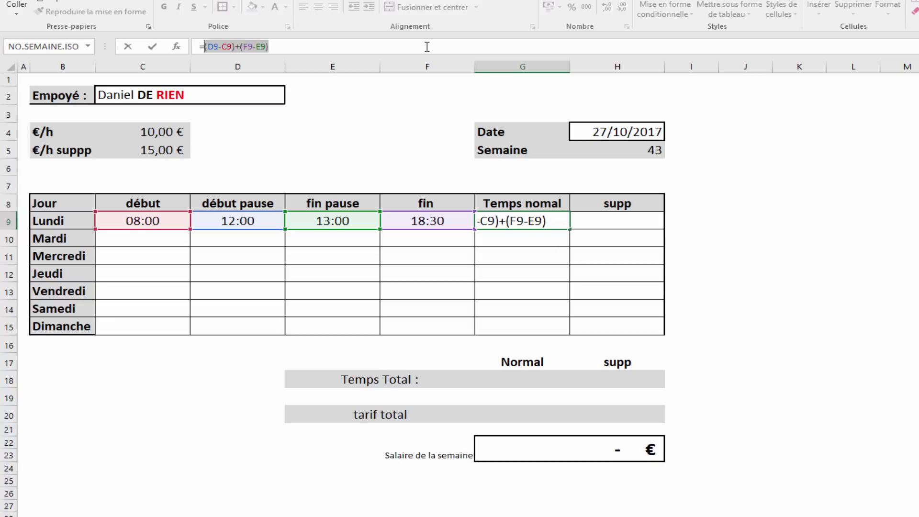
click(293, 45)
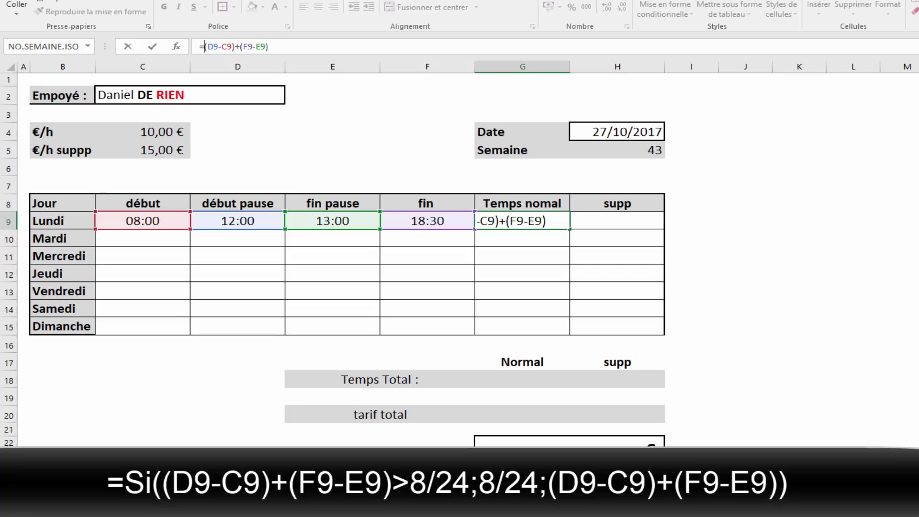
key(Home)
key(Right)
text(SI)
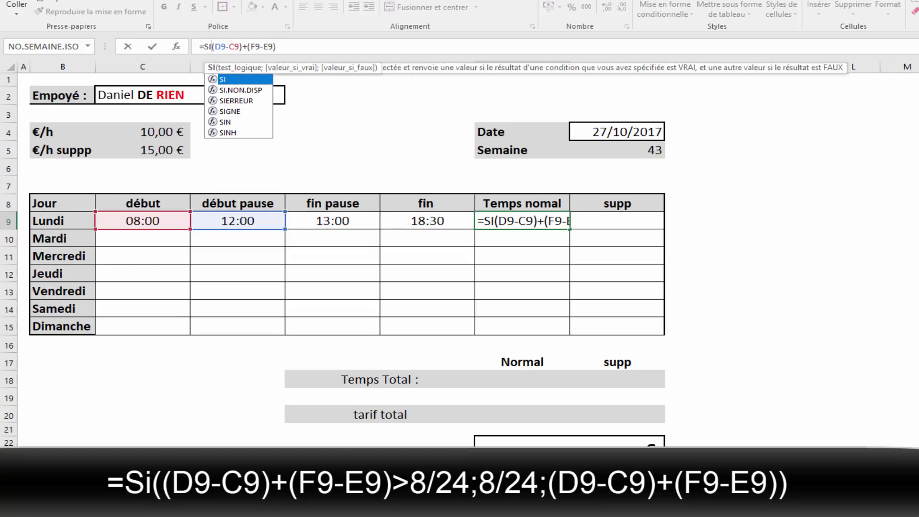
text(()
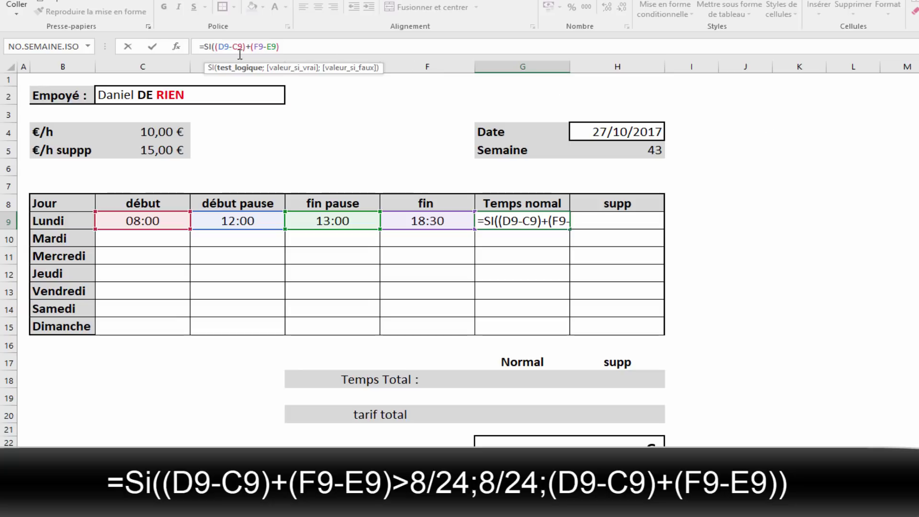
click(305, 50)
text(>)
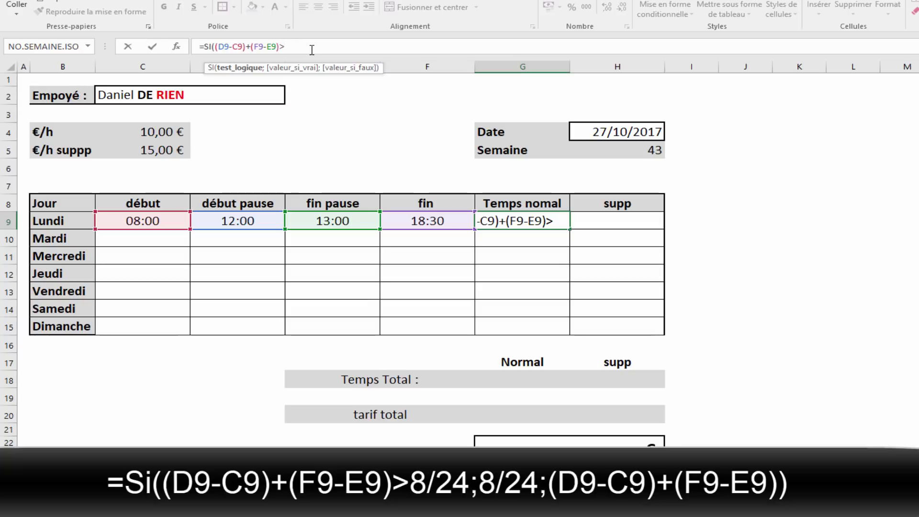
text(8/24)
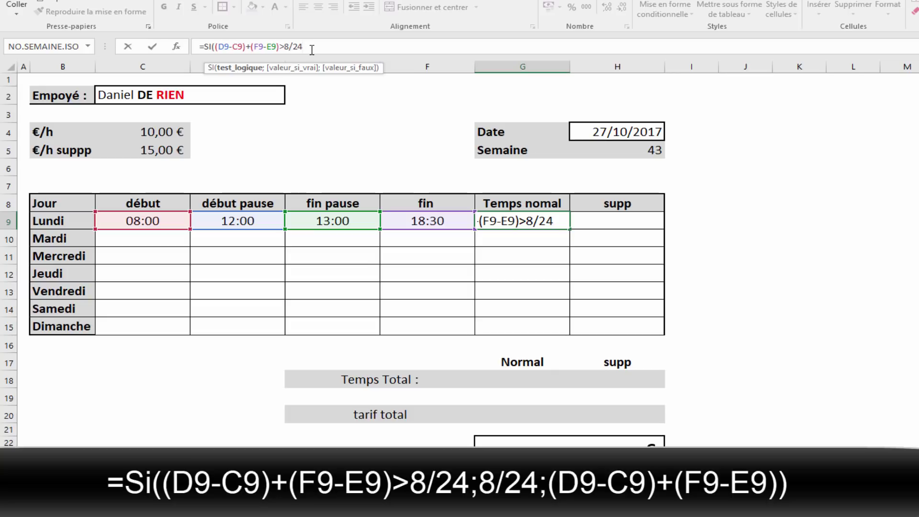
text(;)
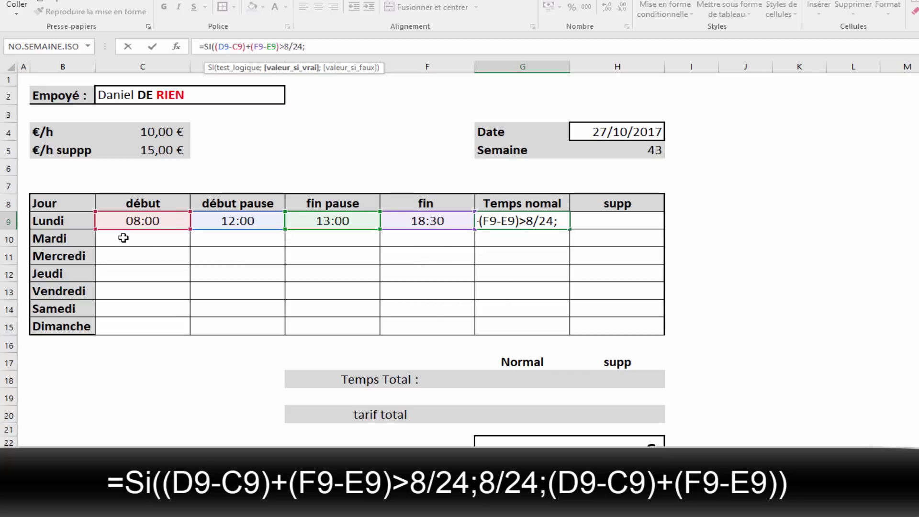
text(8/24)
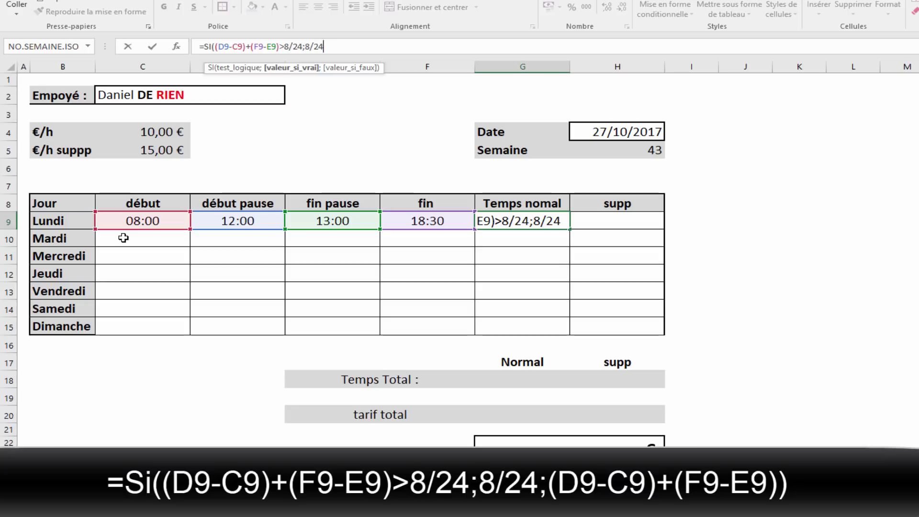
text(;(D9-C9)+(F9-E9))
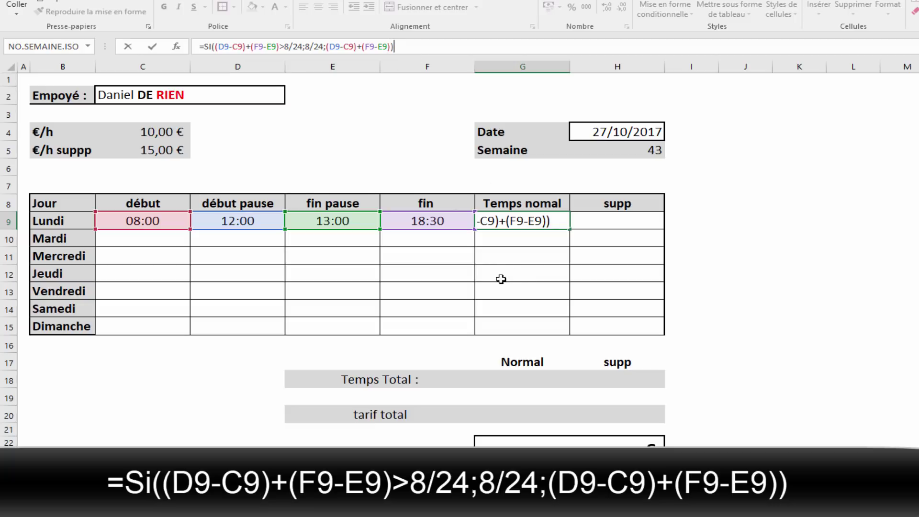
key(Return)
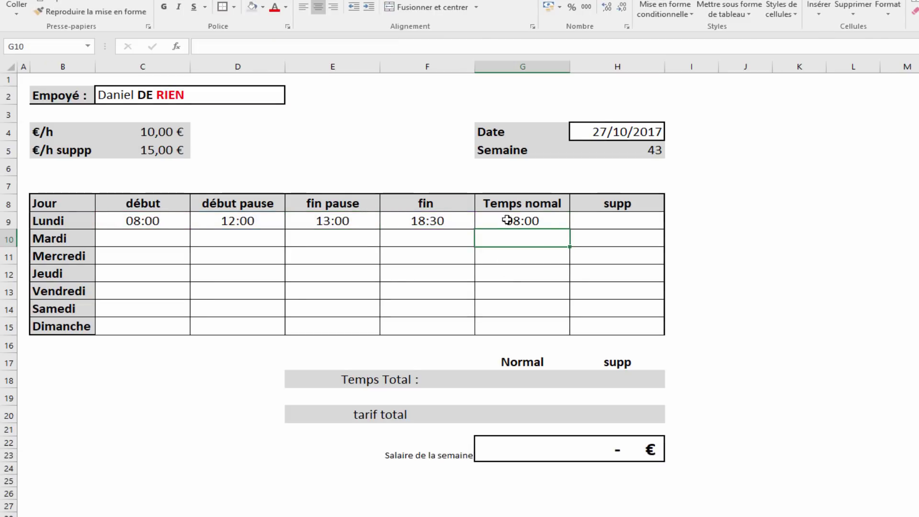
Change Monday's end time in F9 to 16:30 to test the normal time formula.
double_click(413, 222)
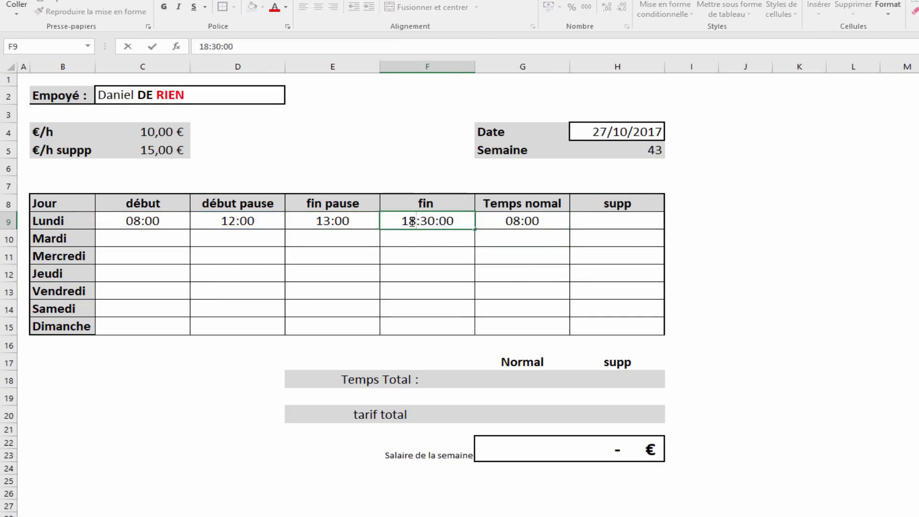
key(BackSpace)
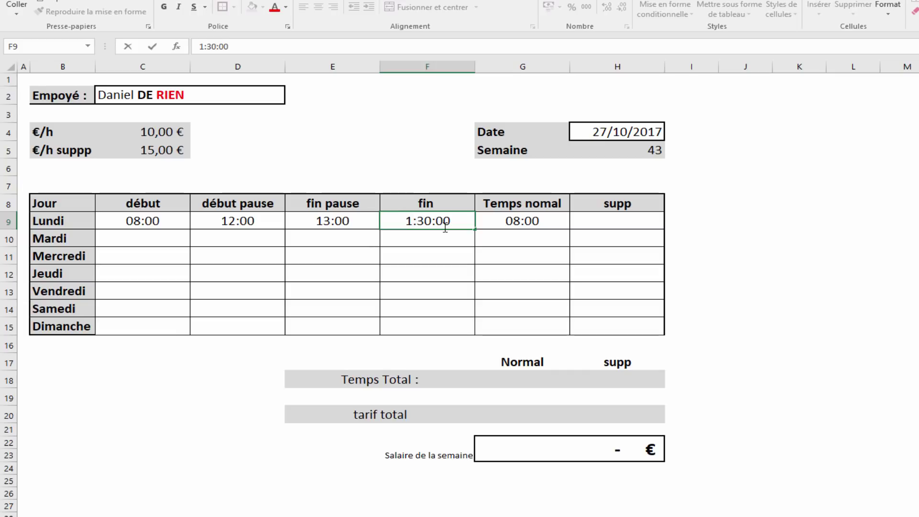
text(6)
key(Return)
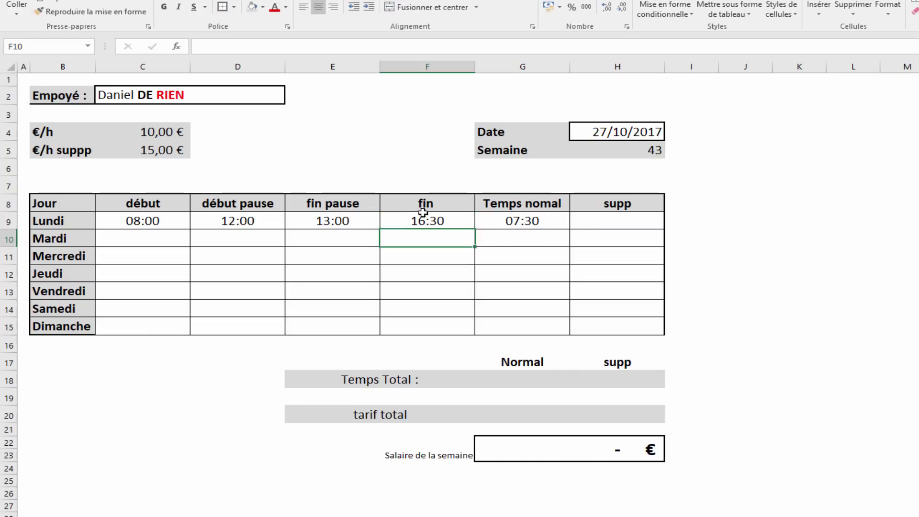
Set Monday's end time in F9 back to 18:30.
double_click(423, 224)
key(Left)
key(BackSpace)
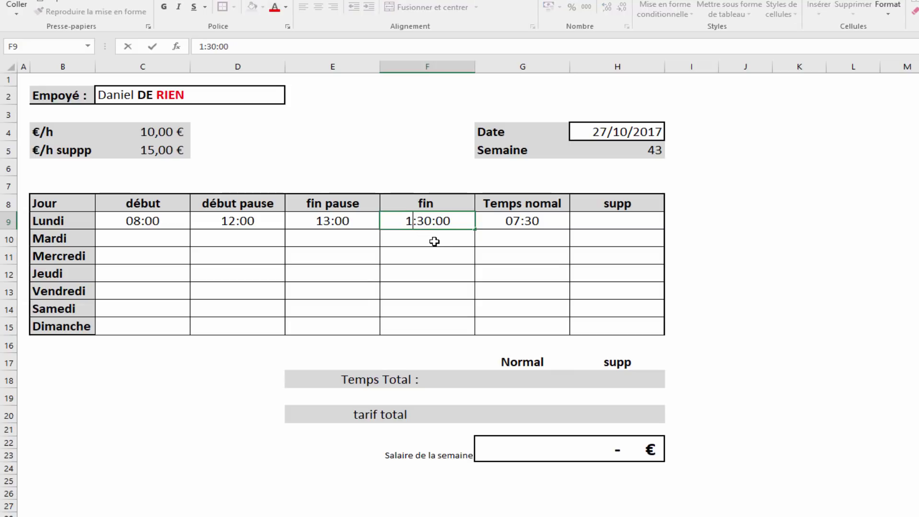
text(8)
key(Return)
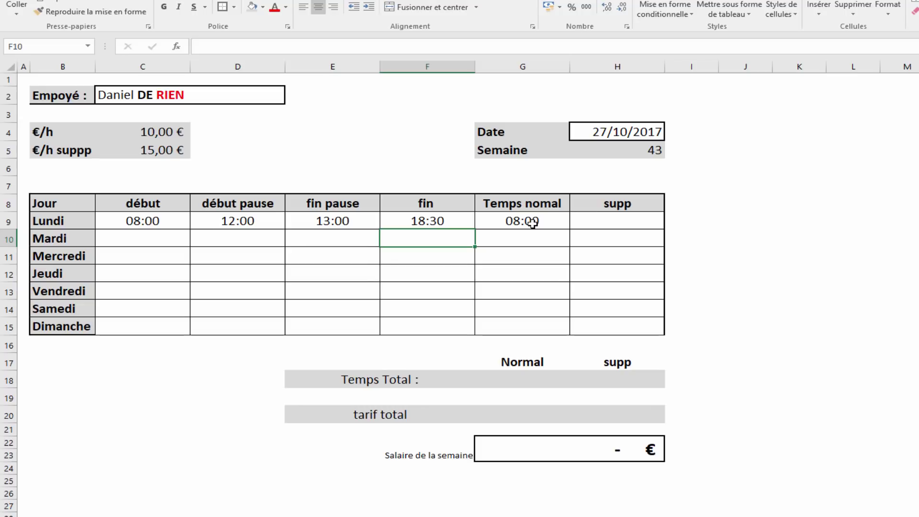
Begin Monday's overtime formula in H9 with =SI((D9-C9)+(F9-E9)>8/24;(D9-C9)+(F9-E9)-G9.
click(633, 224)
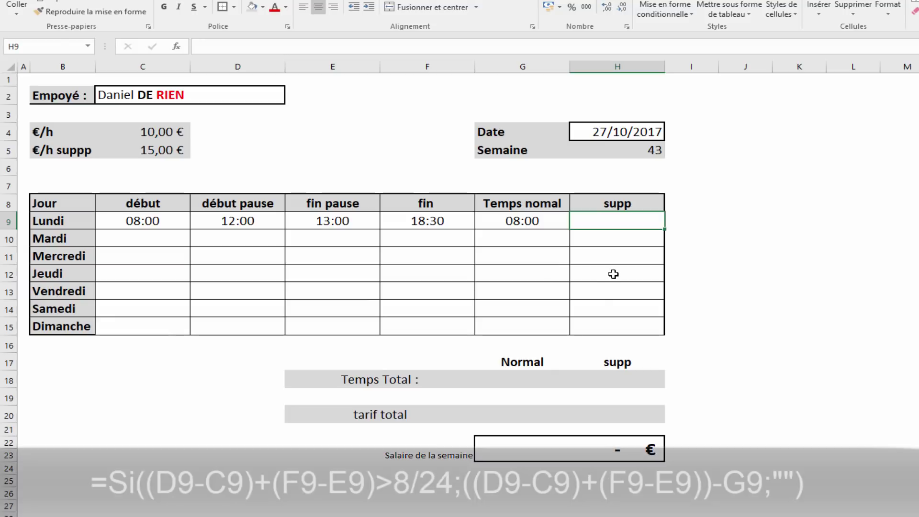
text(=si)
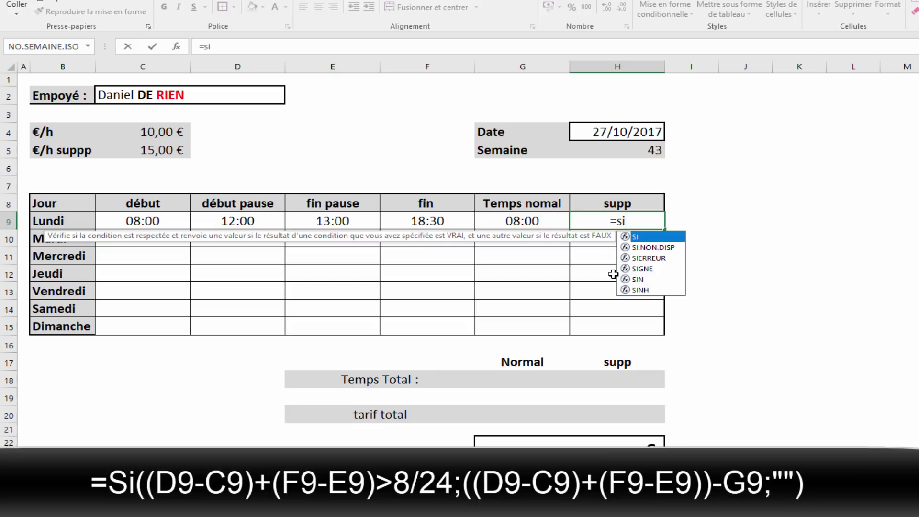
text(()
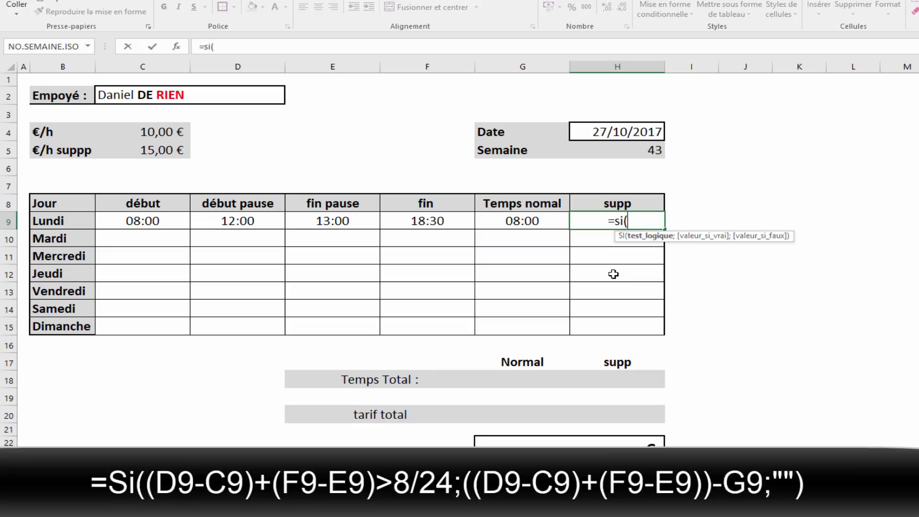
text((D9-C9)+(F9-E9))
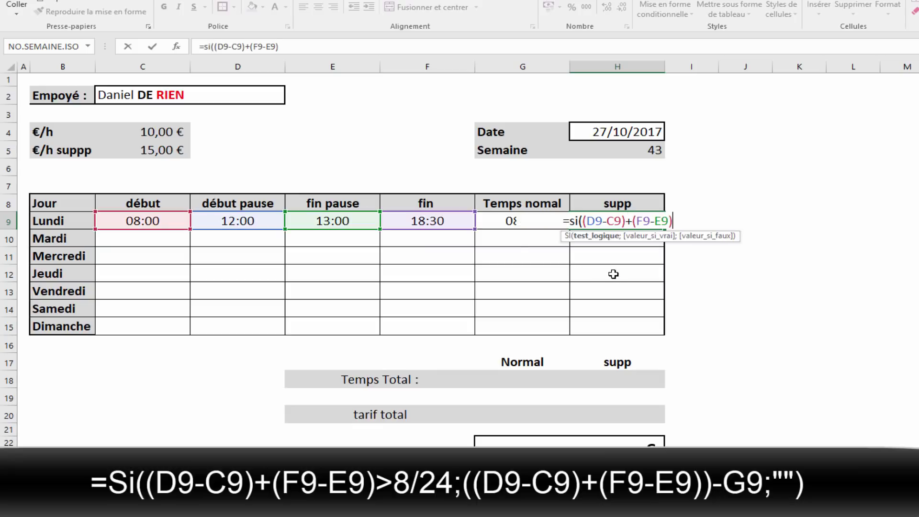
click(291, 50)
text(>8/2)
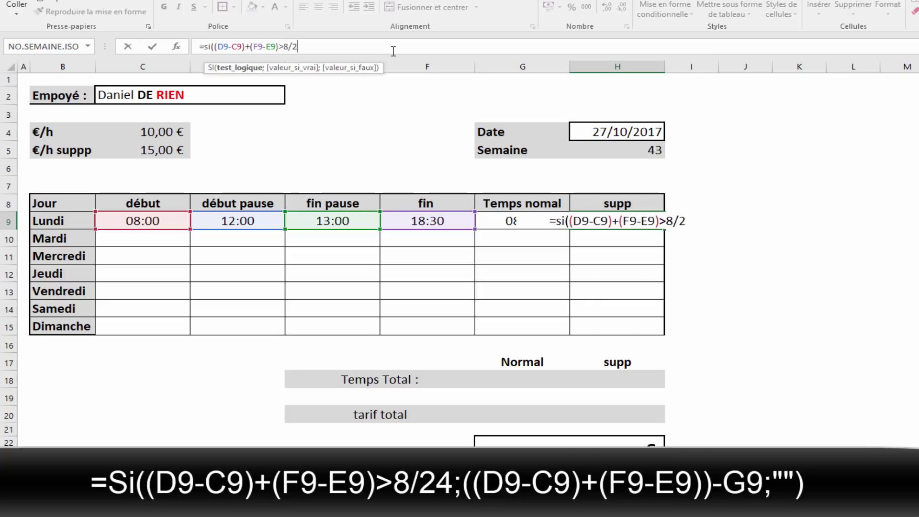
text(4;)
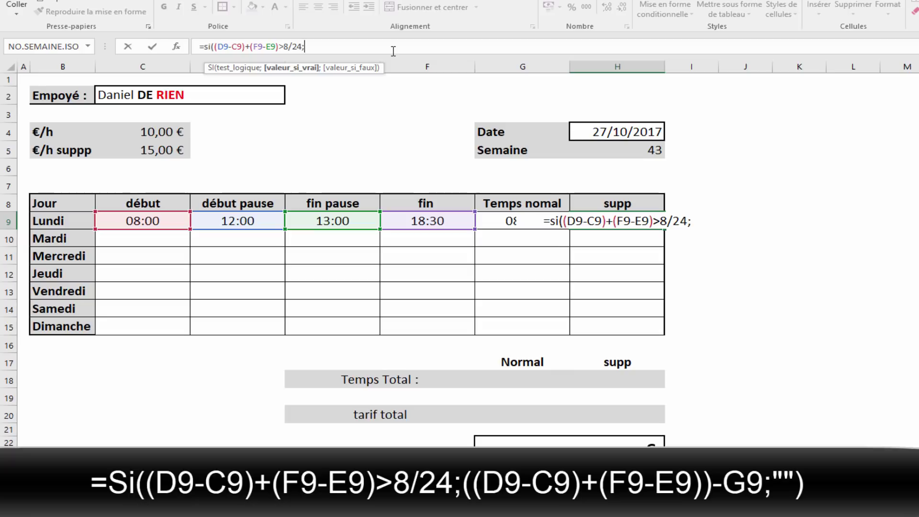
key(ctrl+v)
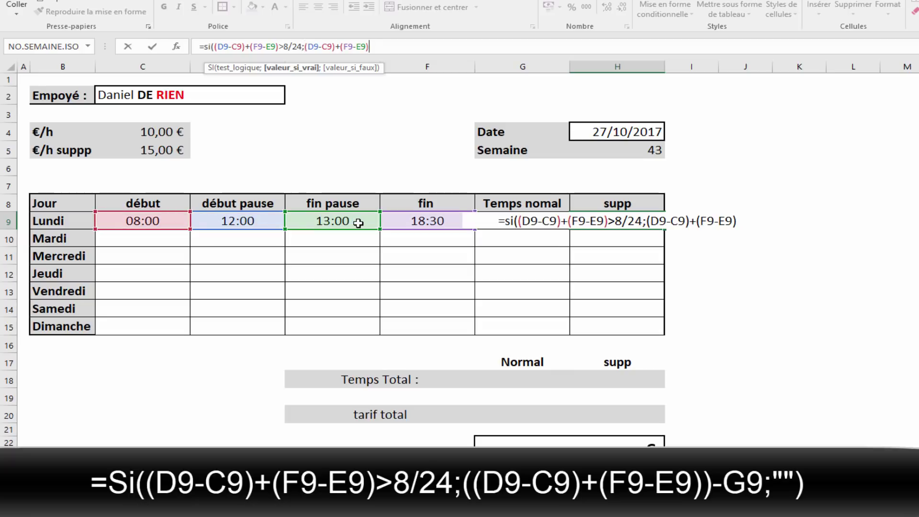
text(-)
click(513, 271)
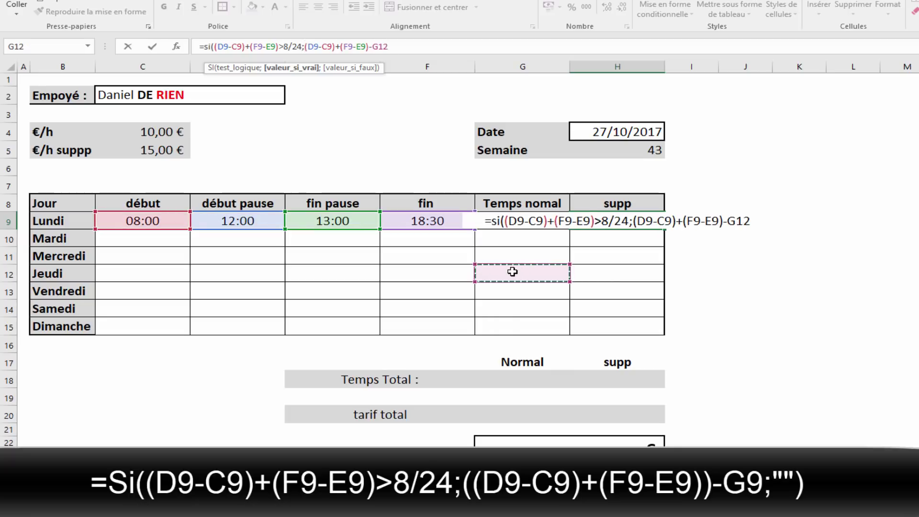
key(Up)
key(Up)
key(Up)
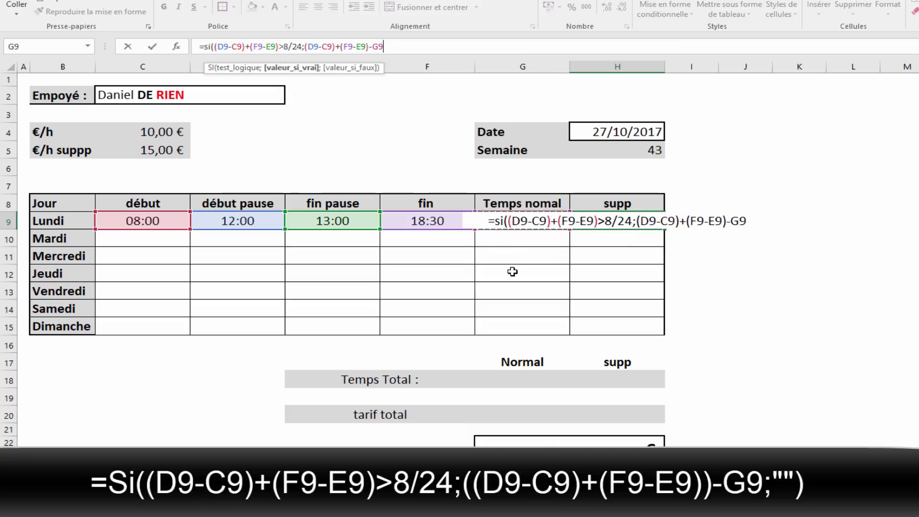
Complete the H9 formula as =SI((D9-C9)+(F9-E9)>8/24;((D9-C9)+(F9-E9))-G9;""), with the second time sum enclosed in parentheses.
click(306, 46)
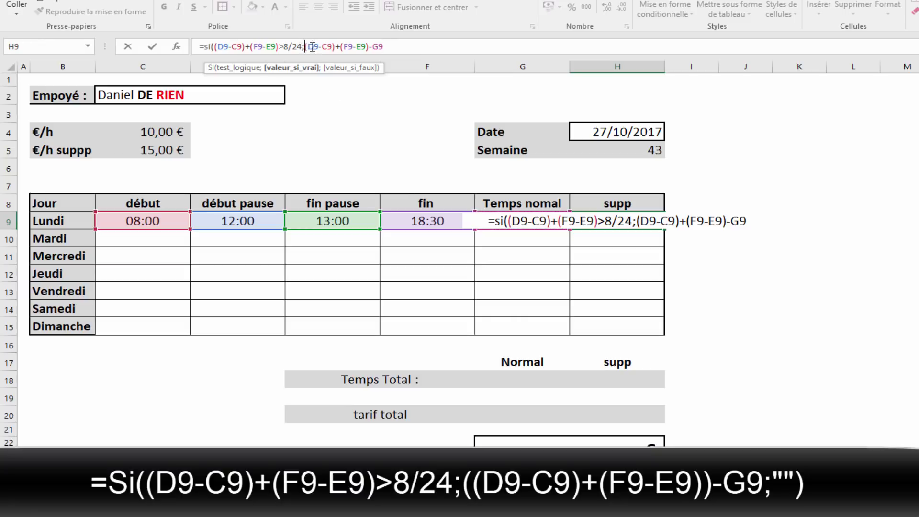
text(§)
key(BackSpace)
text(()
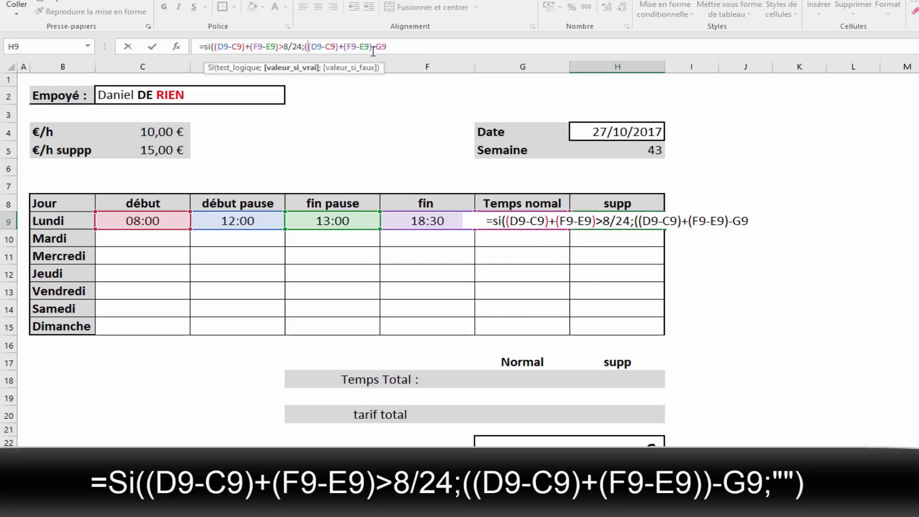
click(370, 47)
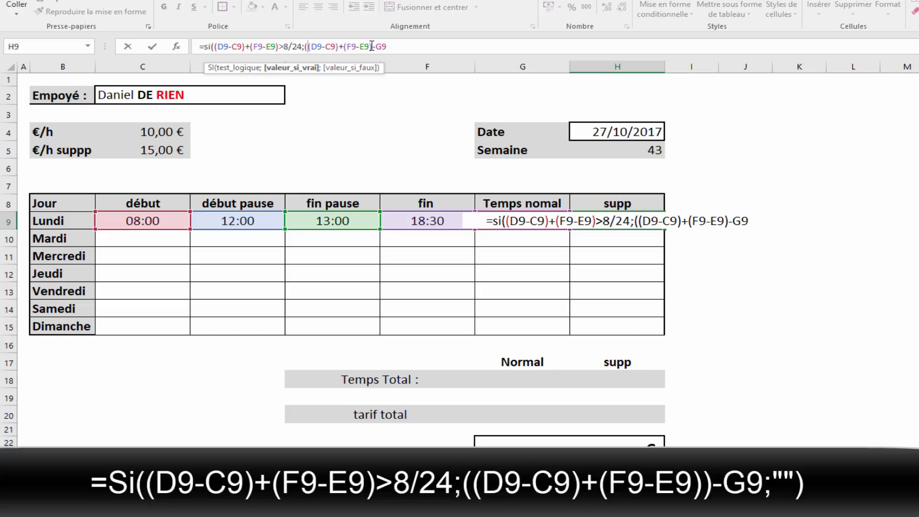
text())
click(431, 53)
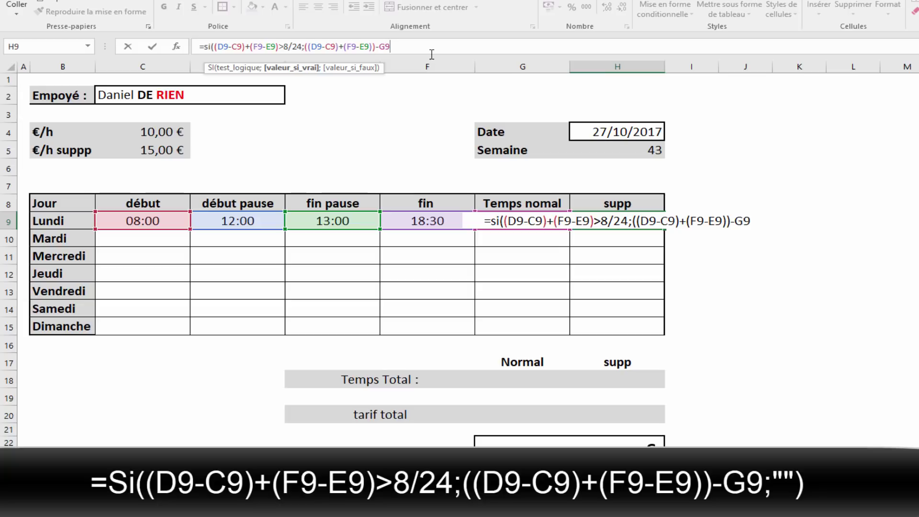
text(;)
text(""))
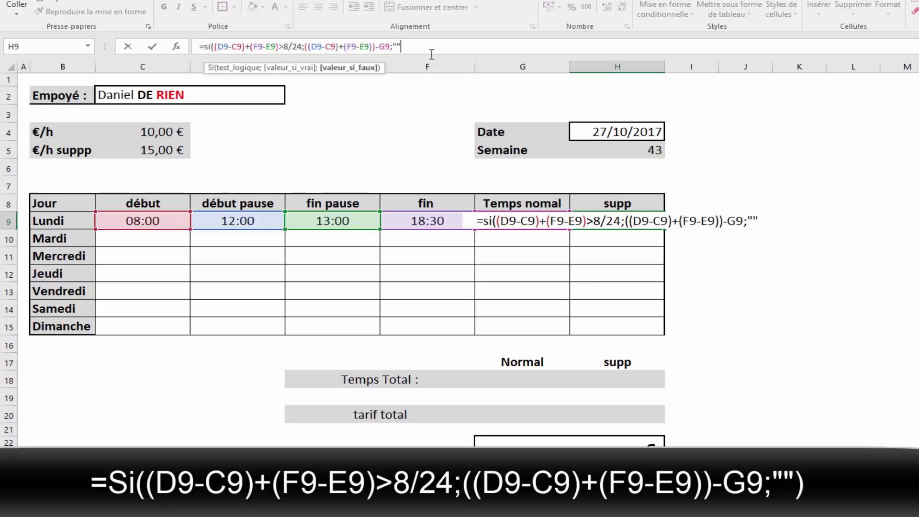
key(Return)
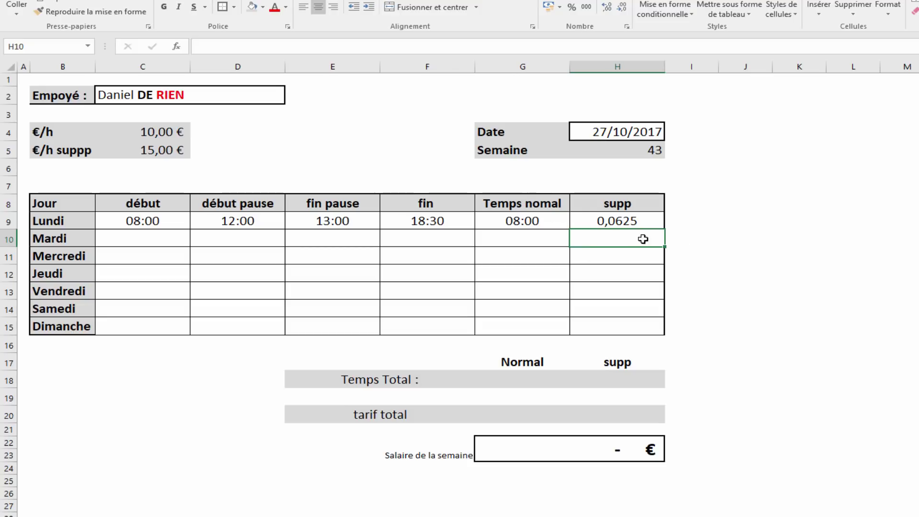
Apply the custom number format h:mm to Monday's overtime cell H9.
click(602, 225)
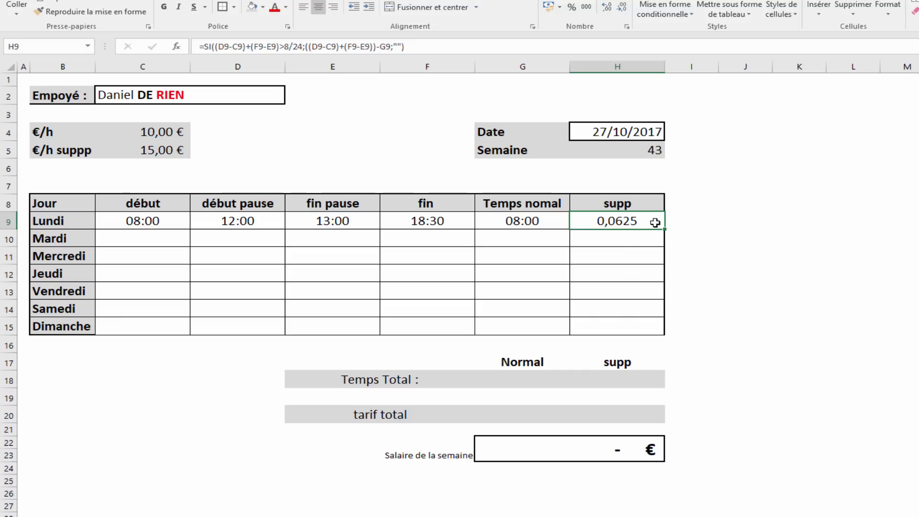
right_click(630, 226)
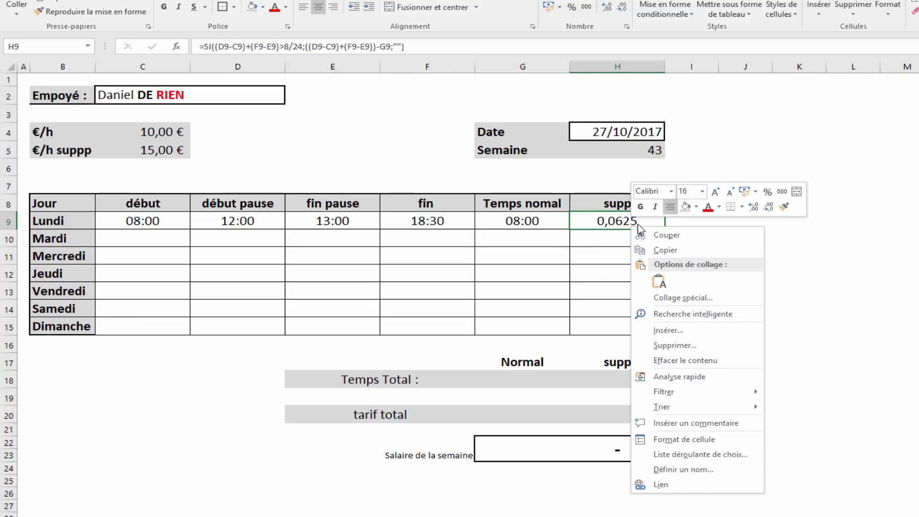
click(692, 440)
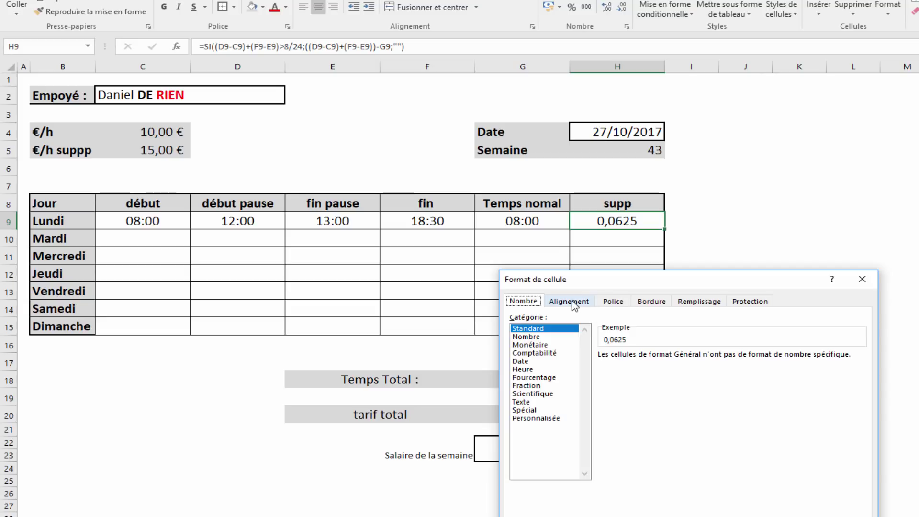
click(535, 419)
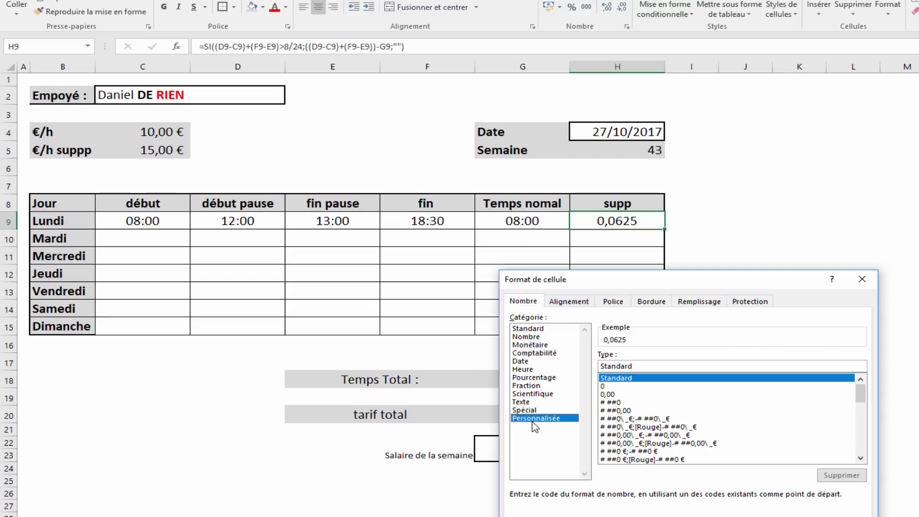
double_click(641, 365)
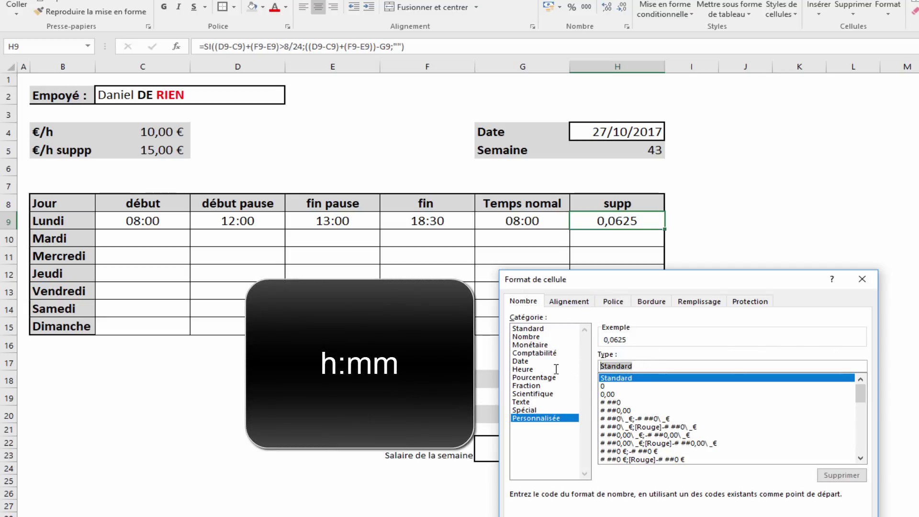
text(h:mm)
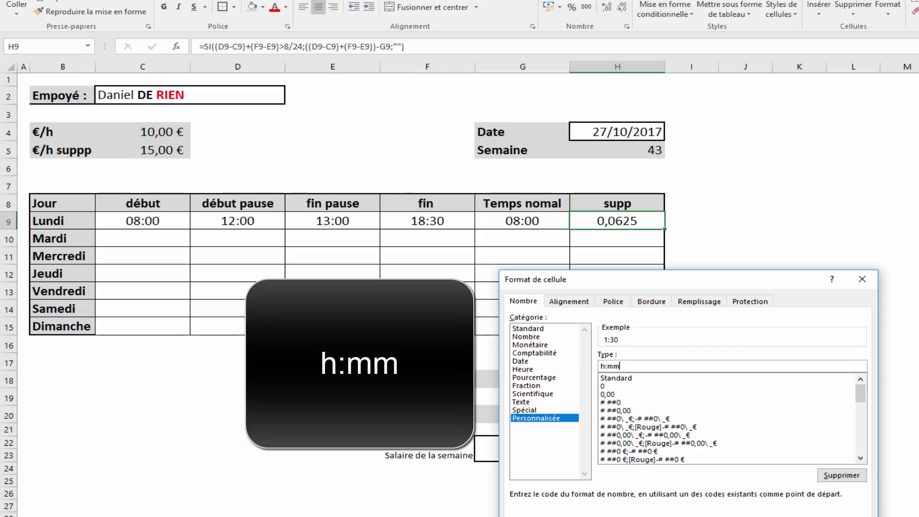
key(Return)
click(854, 361)
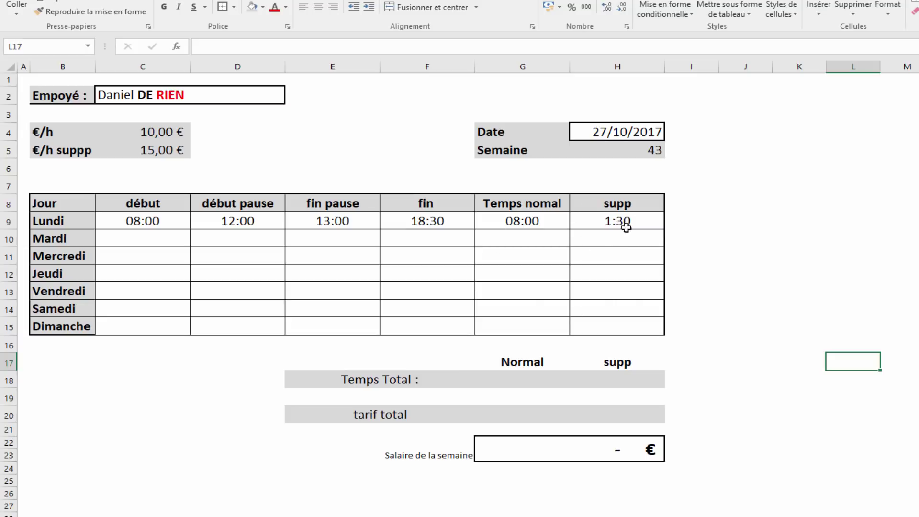
Fill Monday's normal and overtime formulas in G9:H9 down to Sunday in row 15.
drag(540, 224, 646, 331)
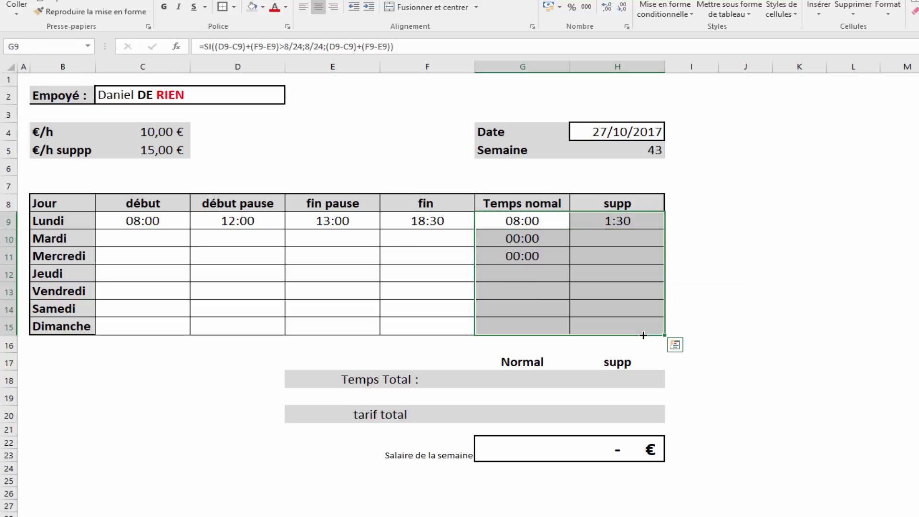
click(799, 308)
click(148, 223)
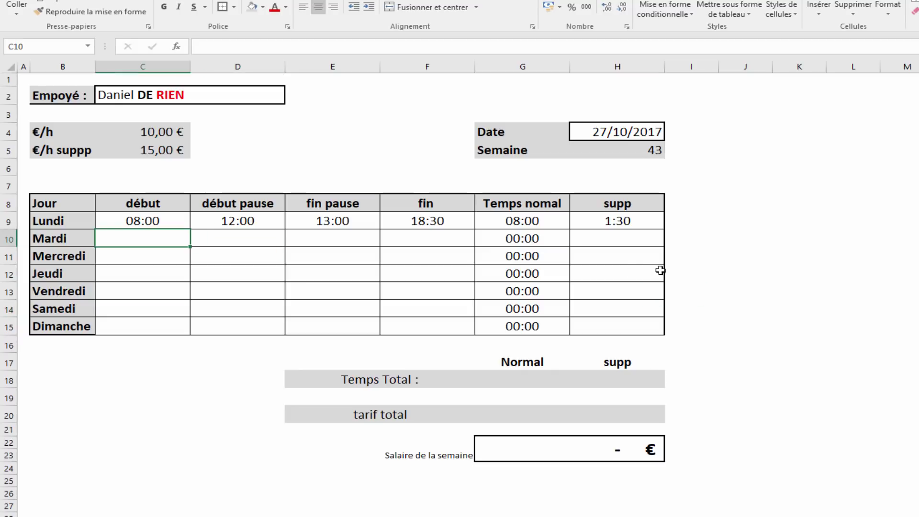
Copy Monday's start, break and end times in C9:F9 to the rows for Tuesday through Sunday.
drag(211, 227, 417, 232)
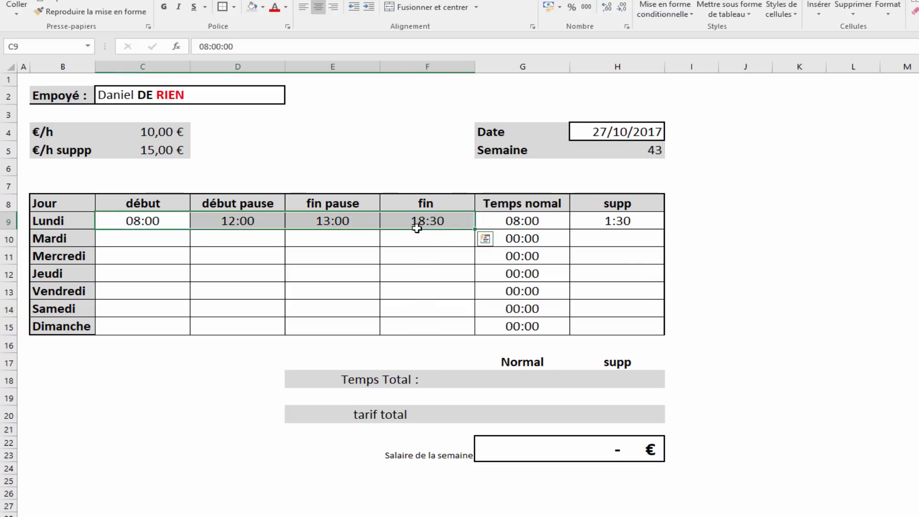
key(ctrl+c)
drag(142, 246, 135, 322)
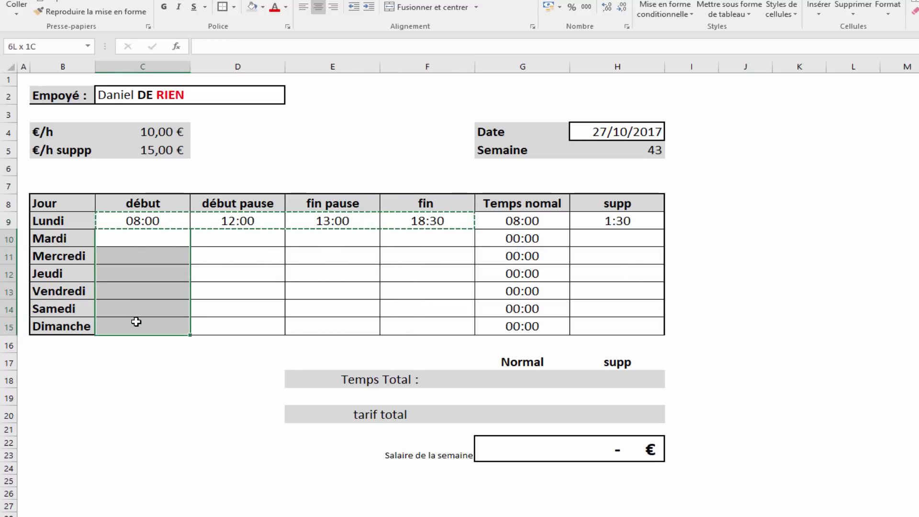
key(ctrl+v)
click(723, 308)
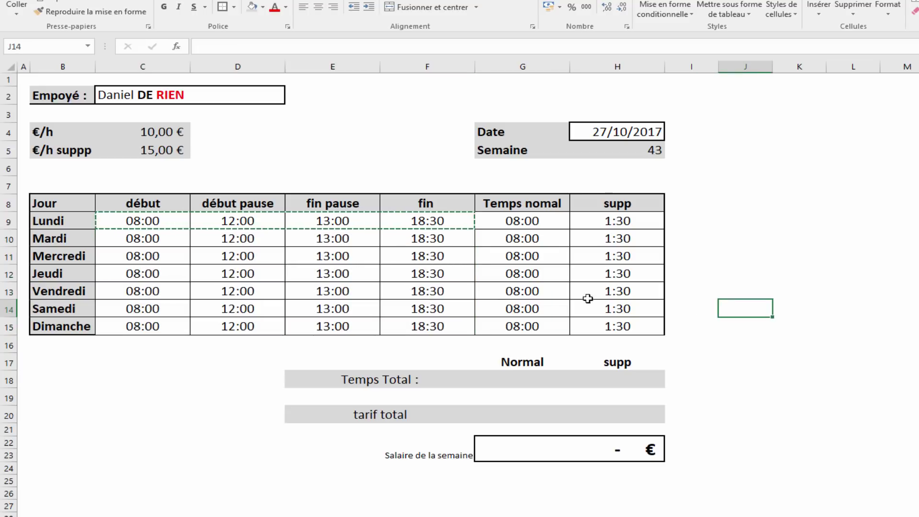
Change Friday's end time in F13 to 14:30 and Thursday's end time in F12 to 17:00.
double_click(419, 290)
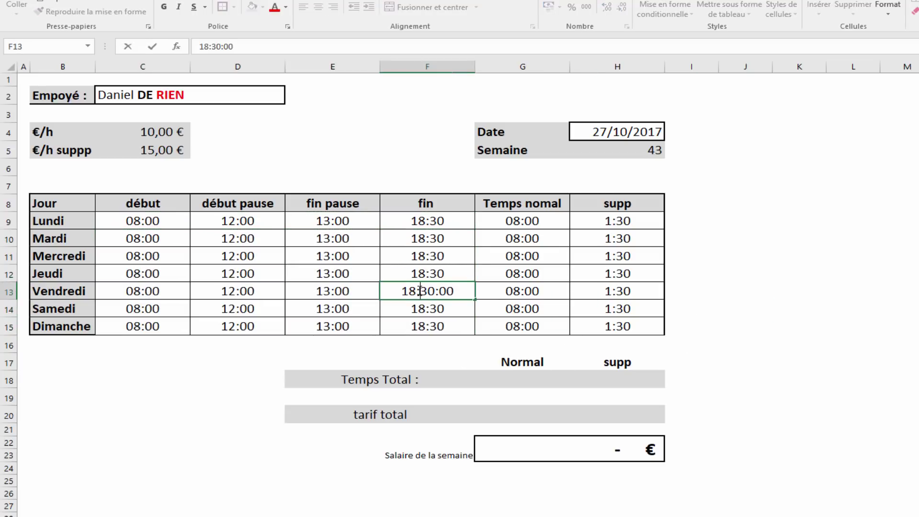
key(BackSpace)
text(4)
double_click(422, 273)
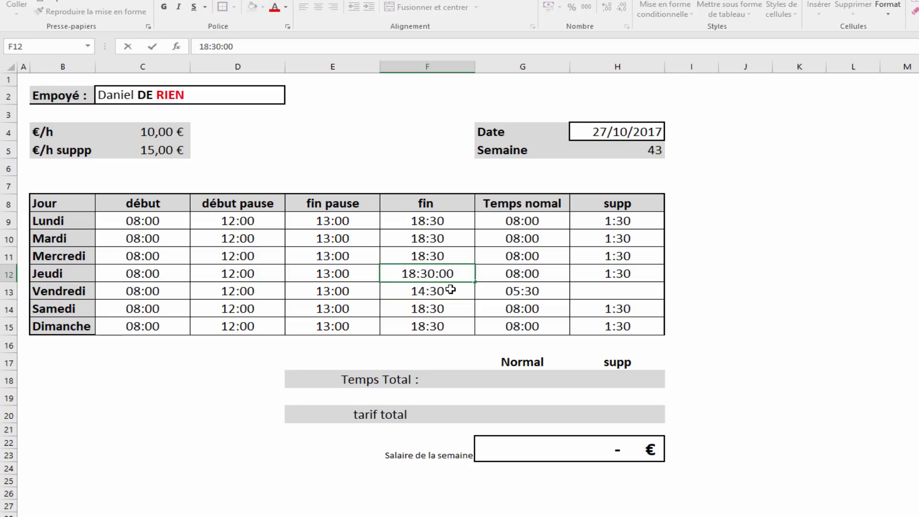
key(BackSpace)
key(Left)
key(BackSpace)
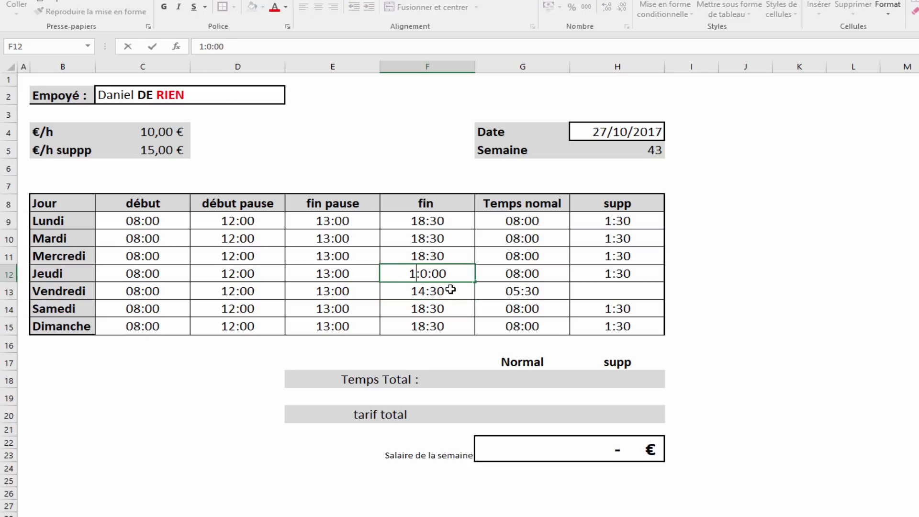
text(7)
key(Return)
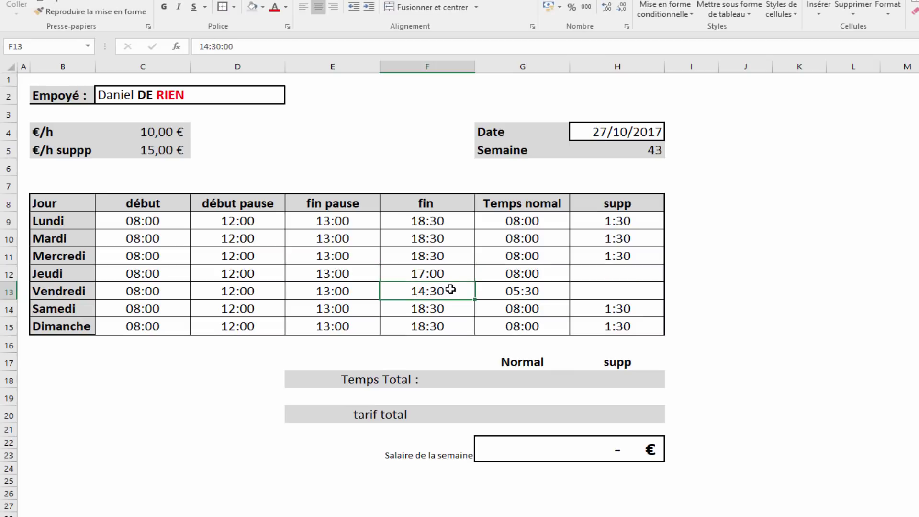
double_click(438, 324)
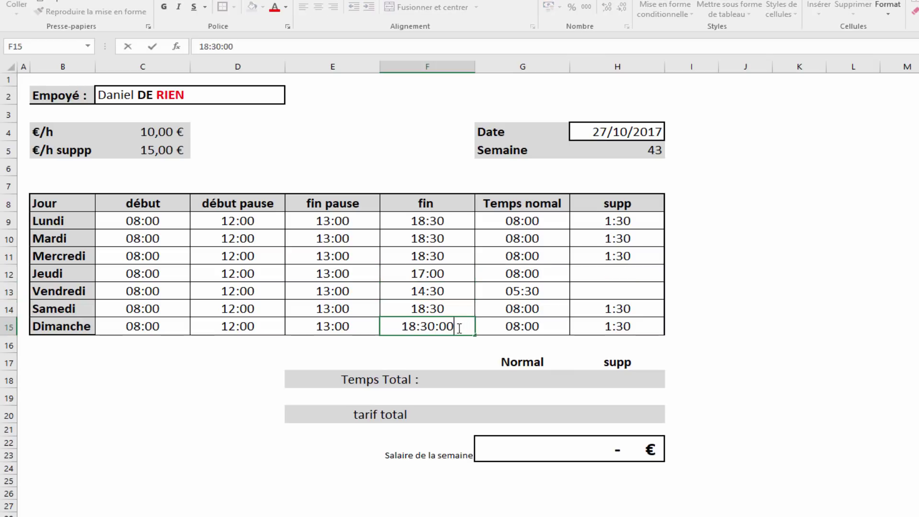
drag(461, 326, 343, 322)
click(212, 355)
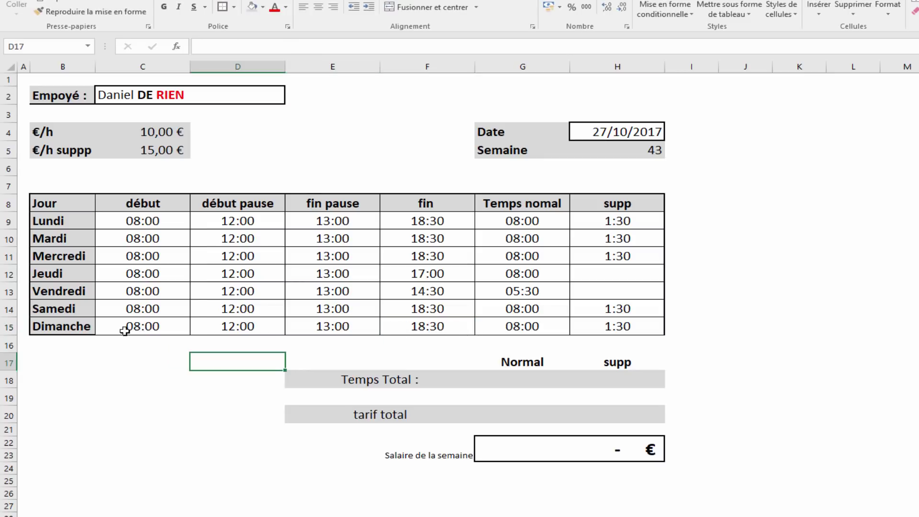
Clear Sunday's start, break and end times in C15:F15.
click(126, 329)
key(Delete)
key(Right)
key(Delete)
key(Right)
key(Delete)
key(Right)
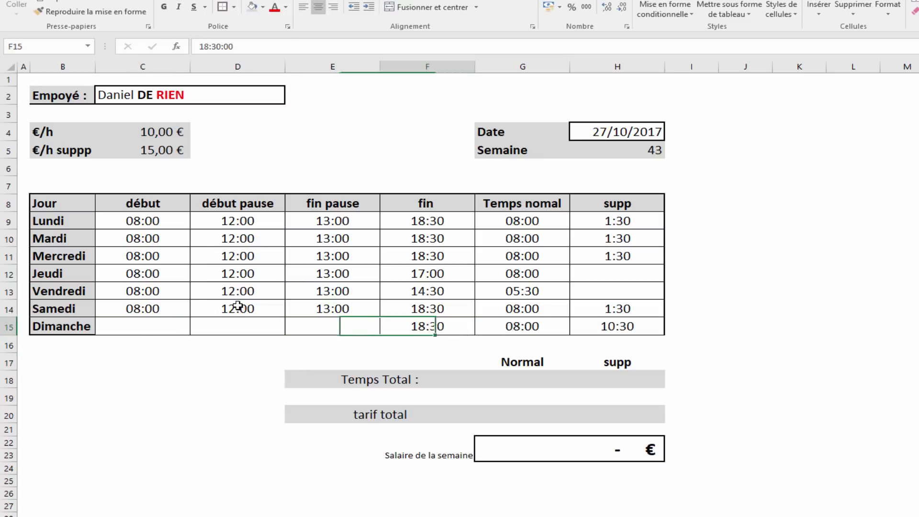
key(Delete)
key(Right)
key(Up)
key(Up)
key(Up)
key(Up)
key(Up)
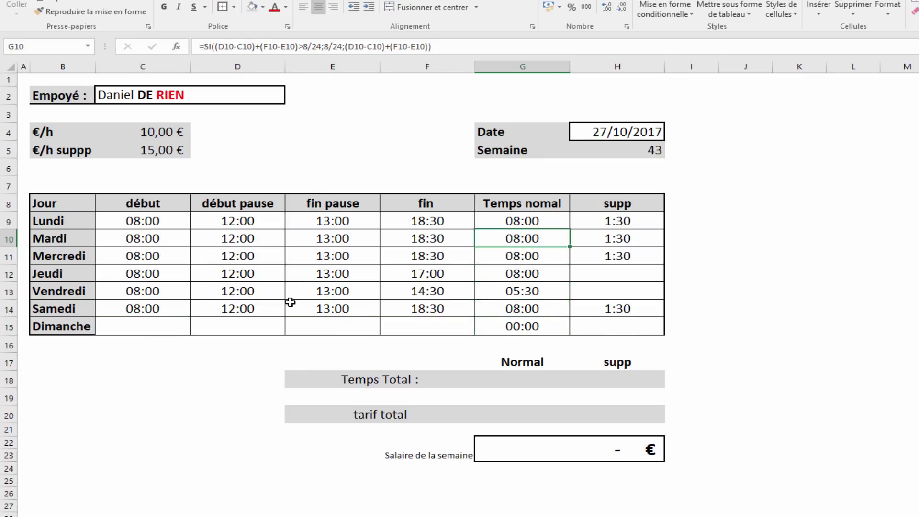
Change Tuesday's end time in F10 to 17:00.
click(427, 238)
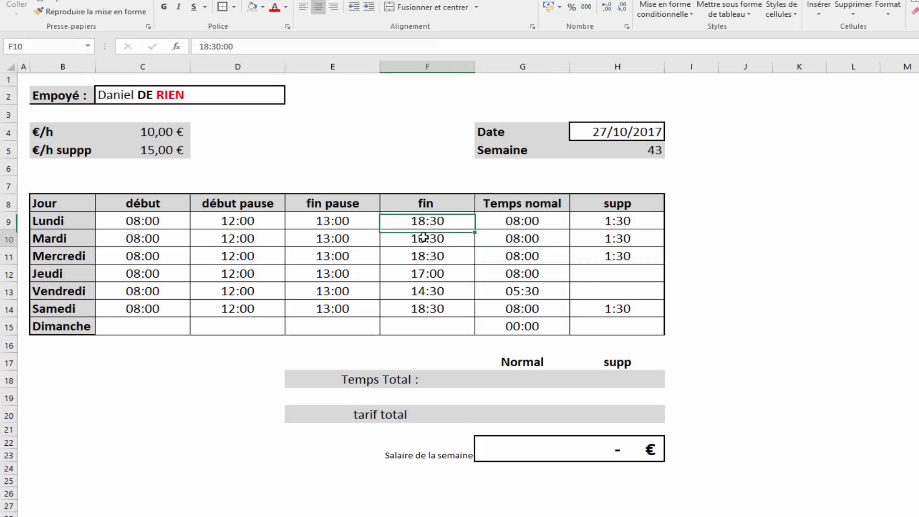
double_click(428, 239)
key(BackSpace)
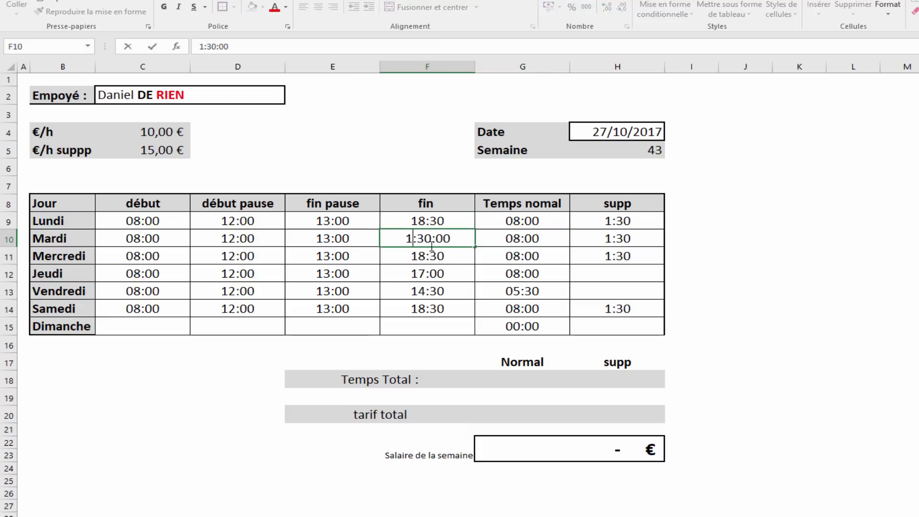
text(7)
key(BackSpace)
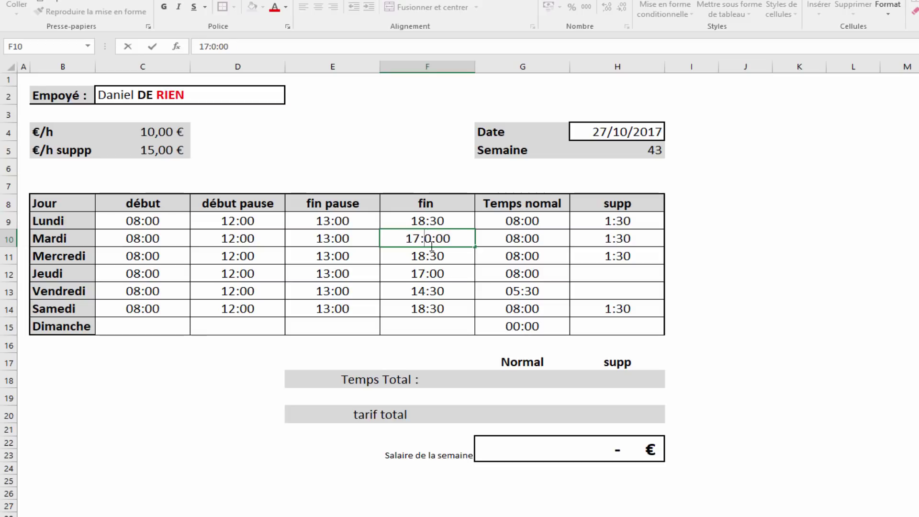
text(0)
key(Return)
Change Saturday's end time in F14 to 16:30.
click(416, 310)
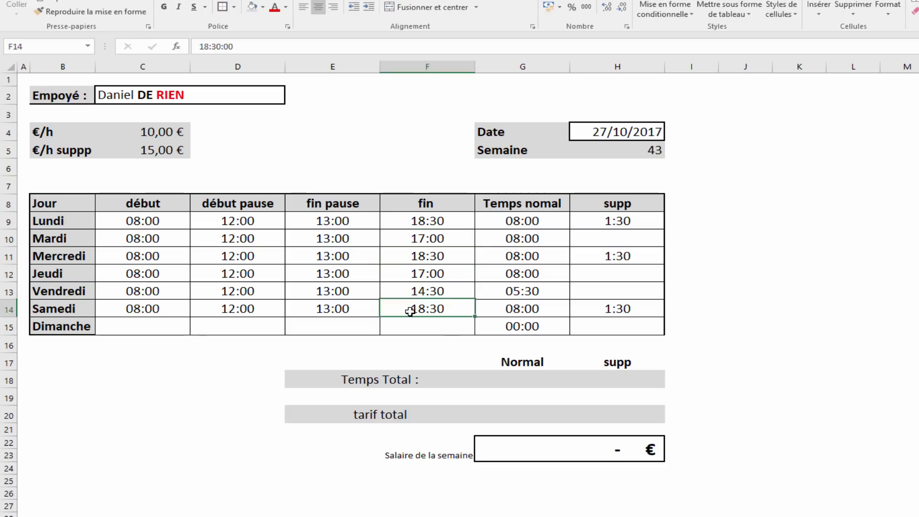
double_click(409, 310)
drag(407, 311, 405, 311)
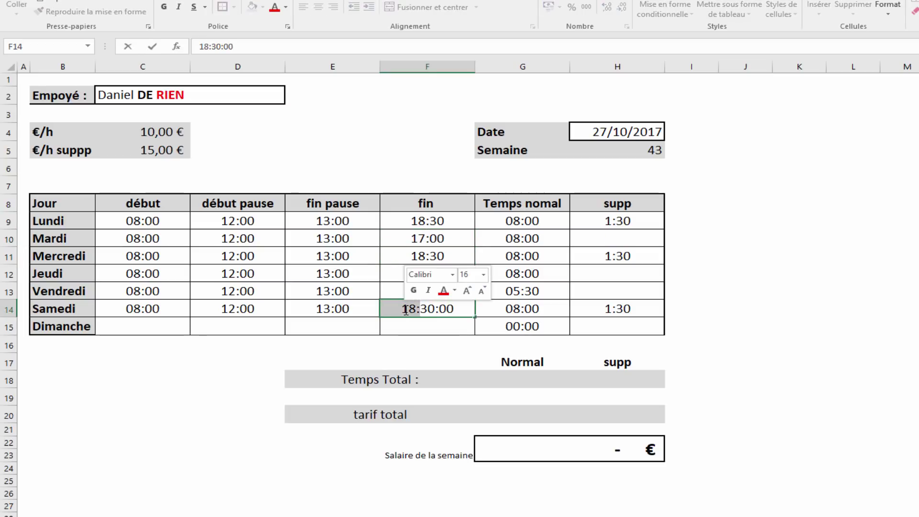
text(16)
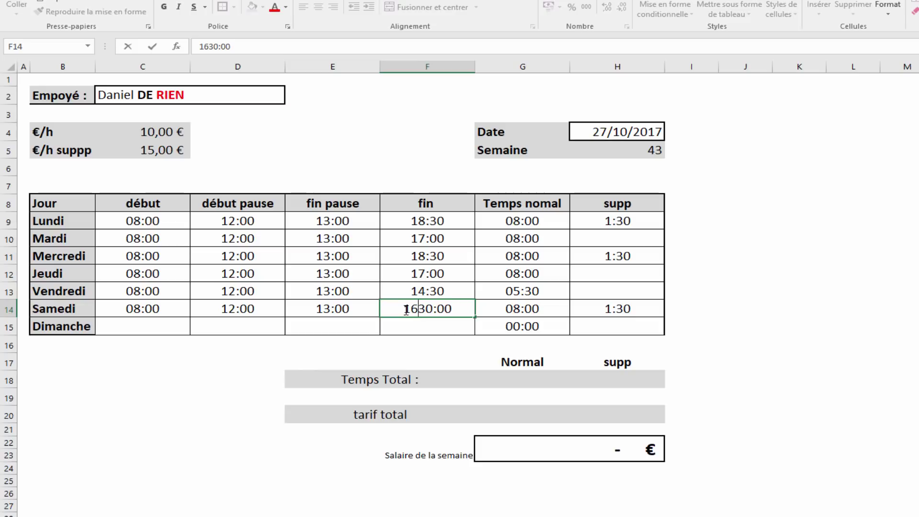
text(:)
key(Return)
click(787, 293)
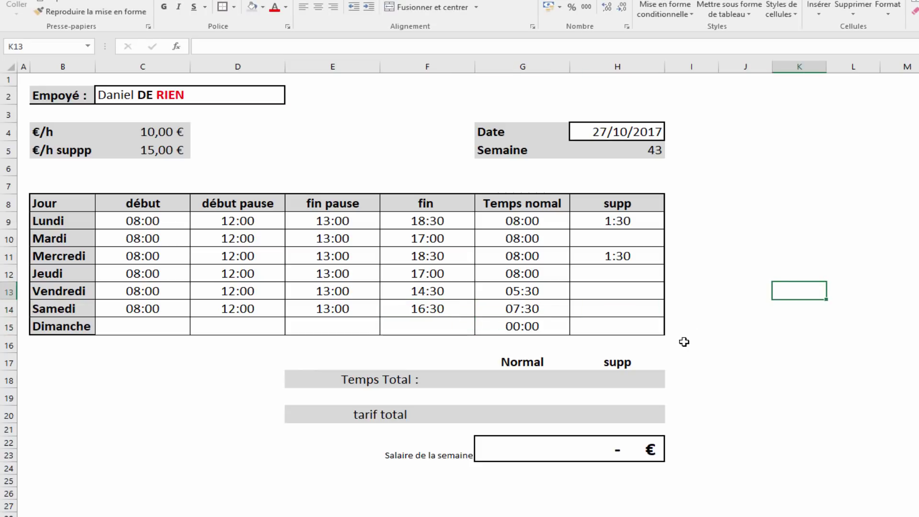
click(695, 306)
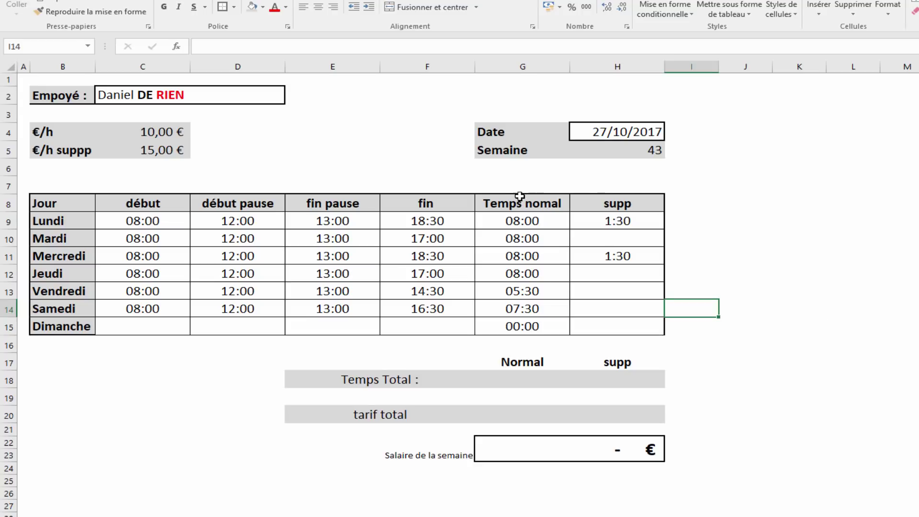
Total the week's normal hours in G18 with =SOMME(G9:G15).
click(529, 383)
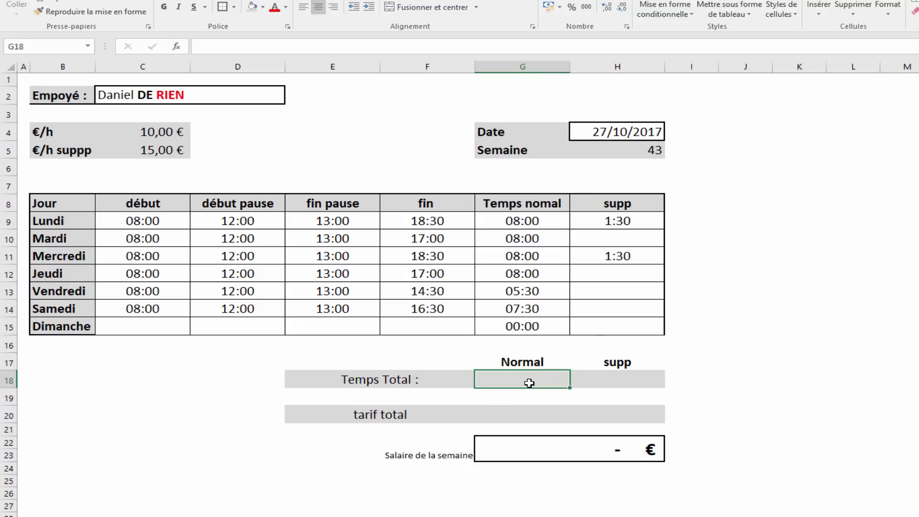
text(=som)
key(Tab)
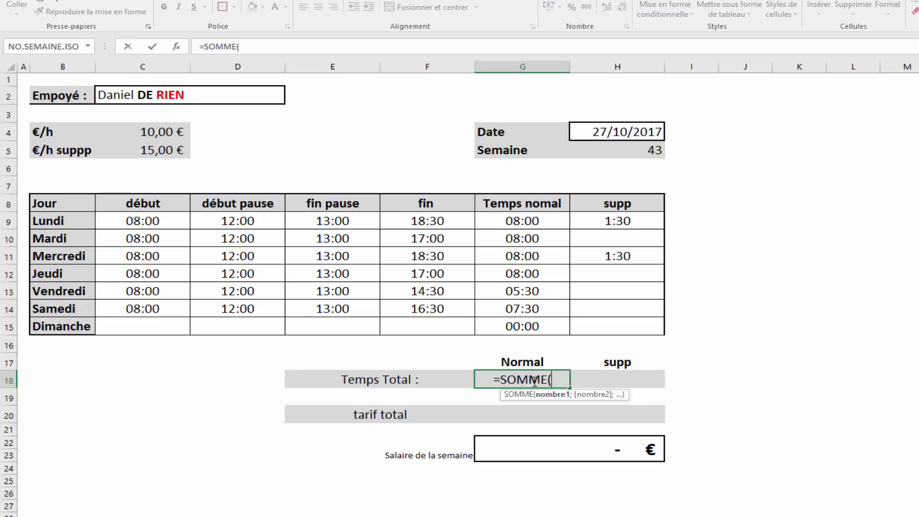
drag(551, 213, 539, 325)
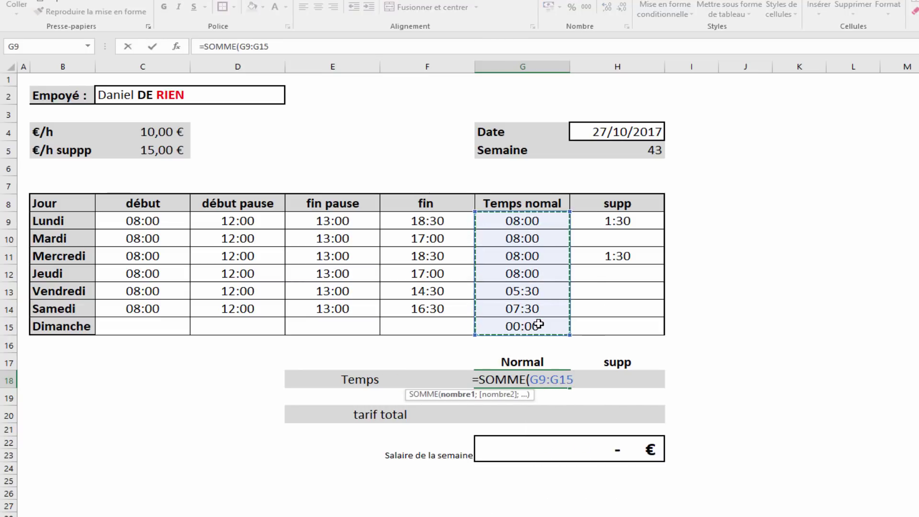
key(Return)
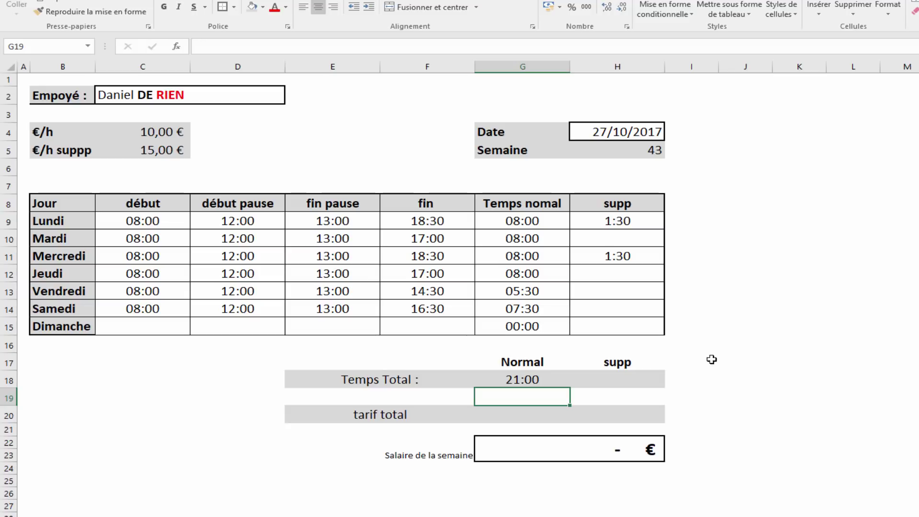
Check the daily normal hours in G9:G15 against the weekly total in G18.
click(537, 224)
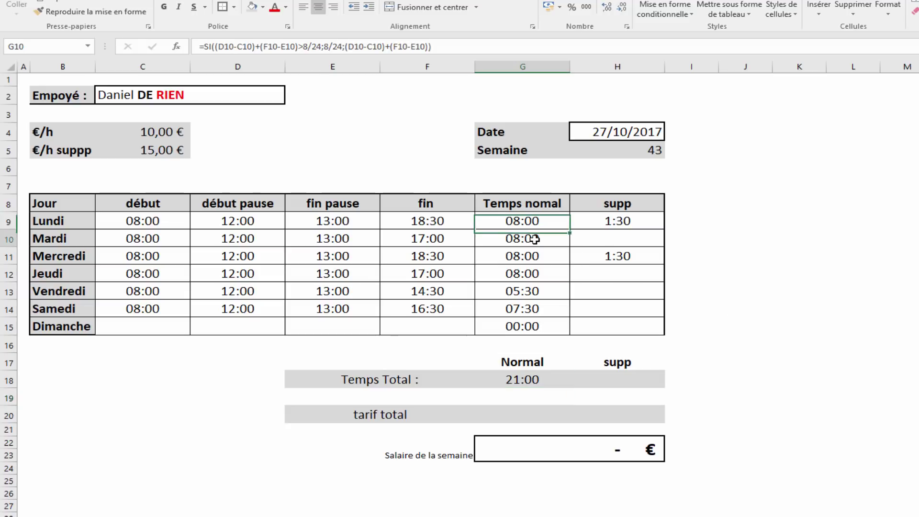
click(538, 239)
click(539, 260)
click(542, 274)
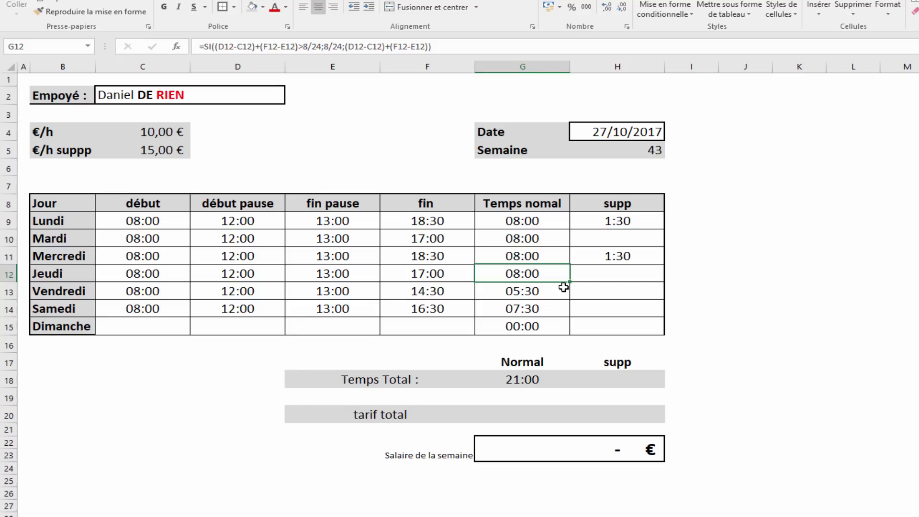
drag(541, 220, 522, 329)
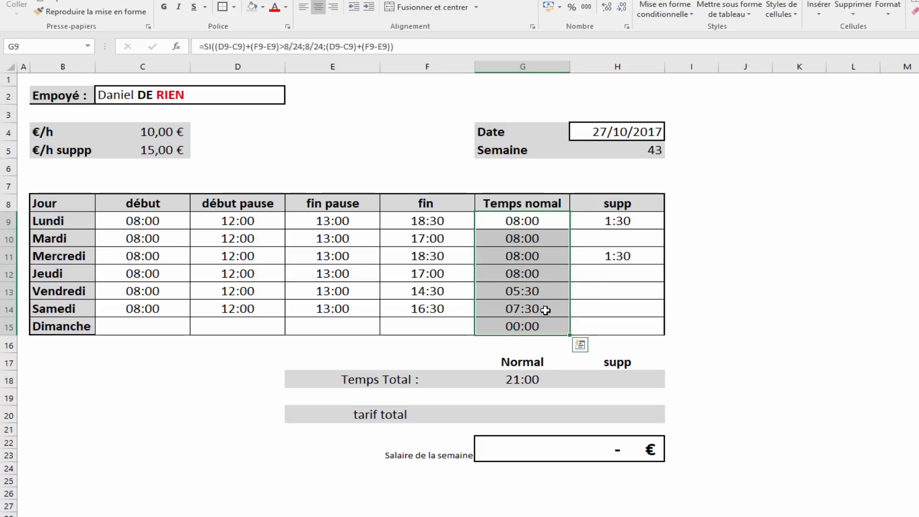
click(523, 224)
click(526, 239)
click(529, 255)
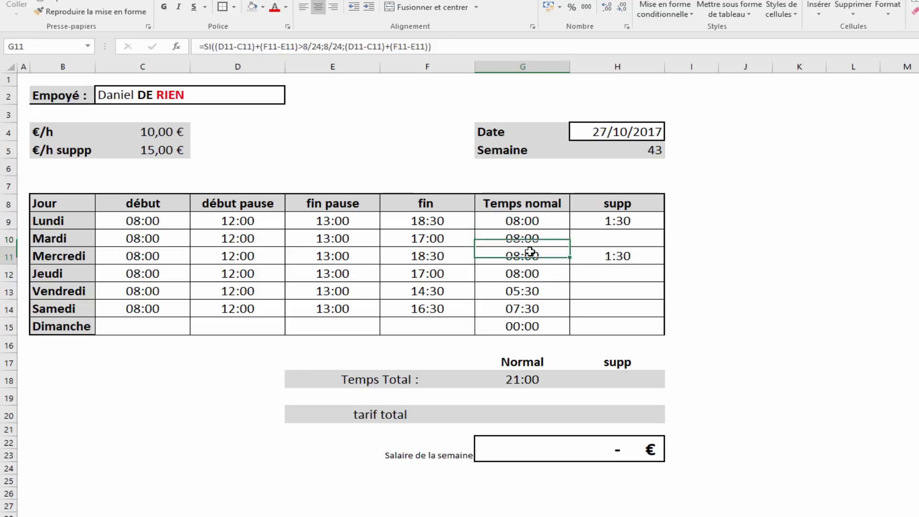
click(538, 273)
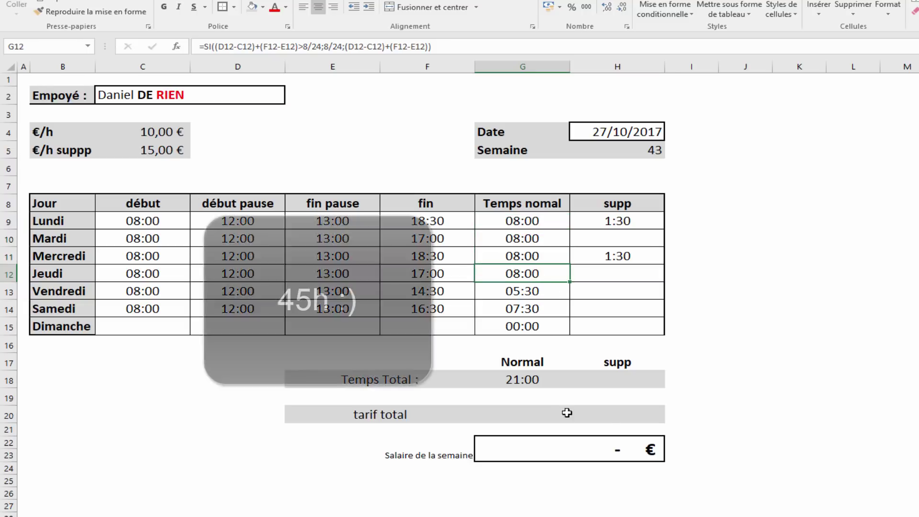
drag(529, 221, 532, 326)
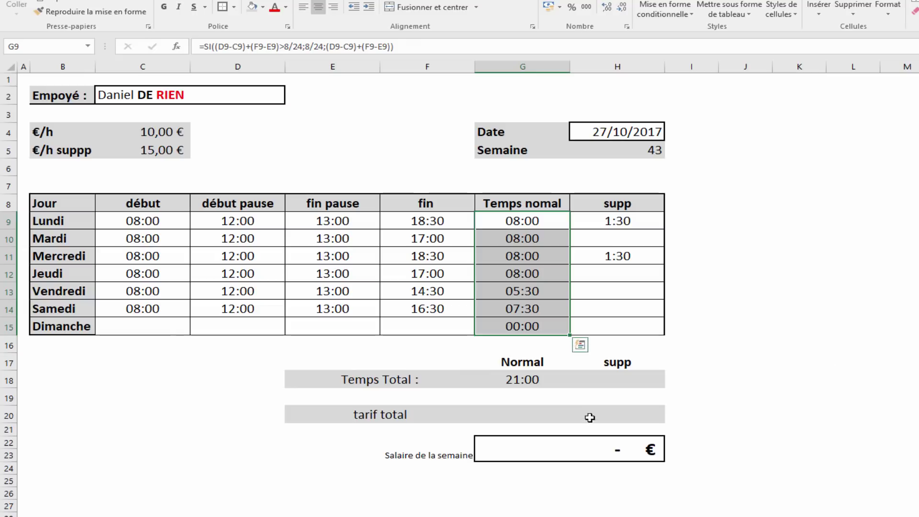
click(540, 383)
click(534, 221)
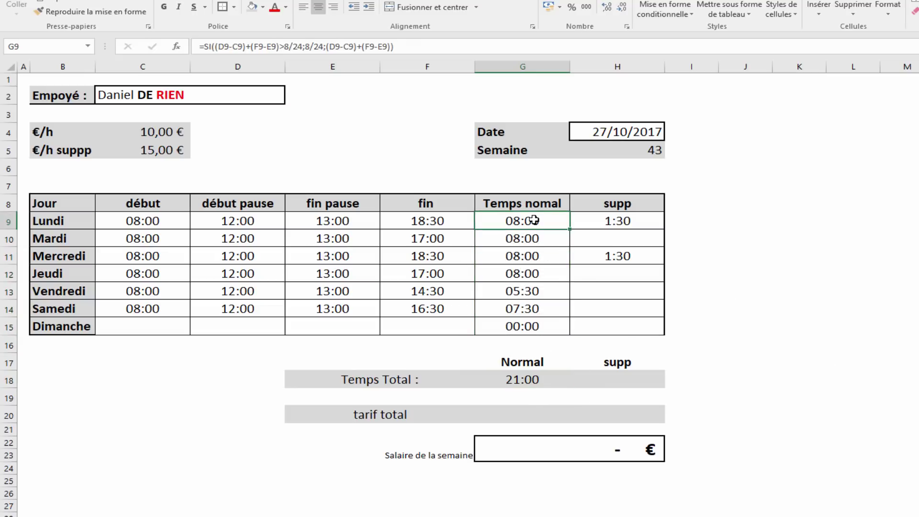
click(536, 238)
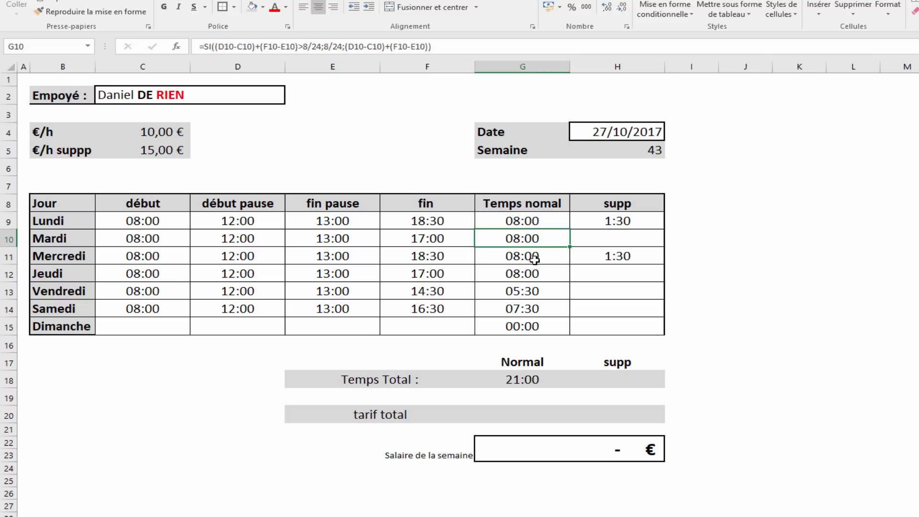
click(535, 260)
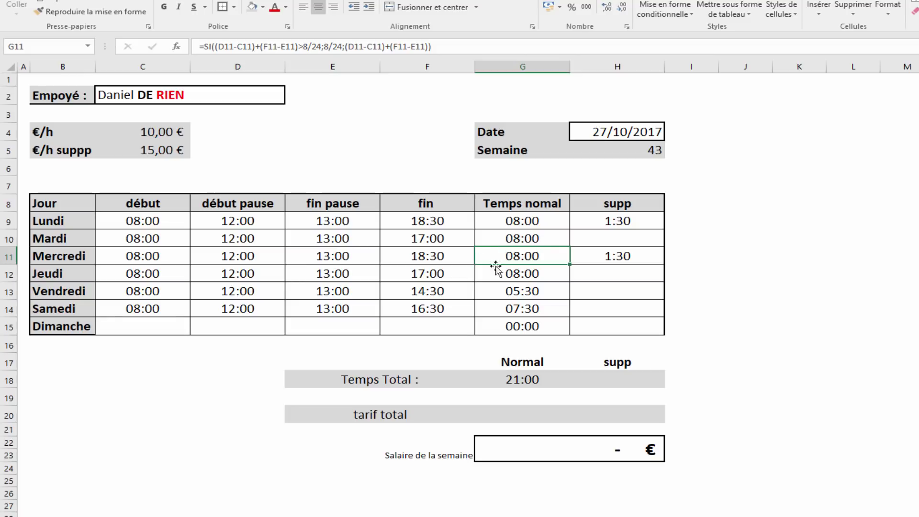
click(527, 278)
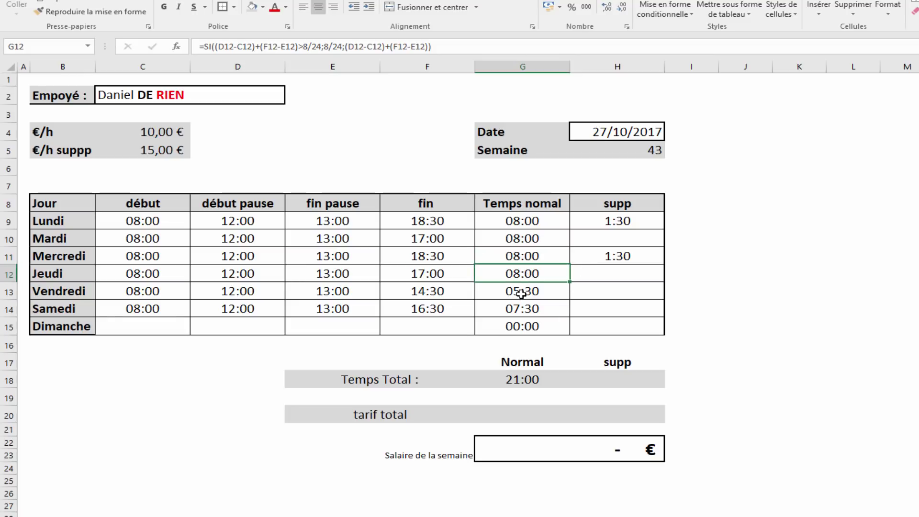
click(521, 292)
click(521, 310)
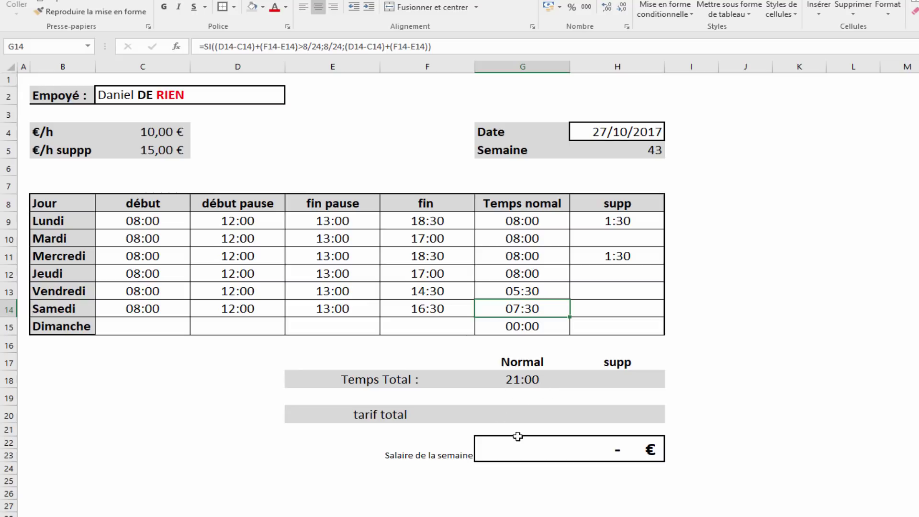
Apply the custom number format [h]:mm to the total normal hours in G18.
click(537, 376)
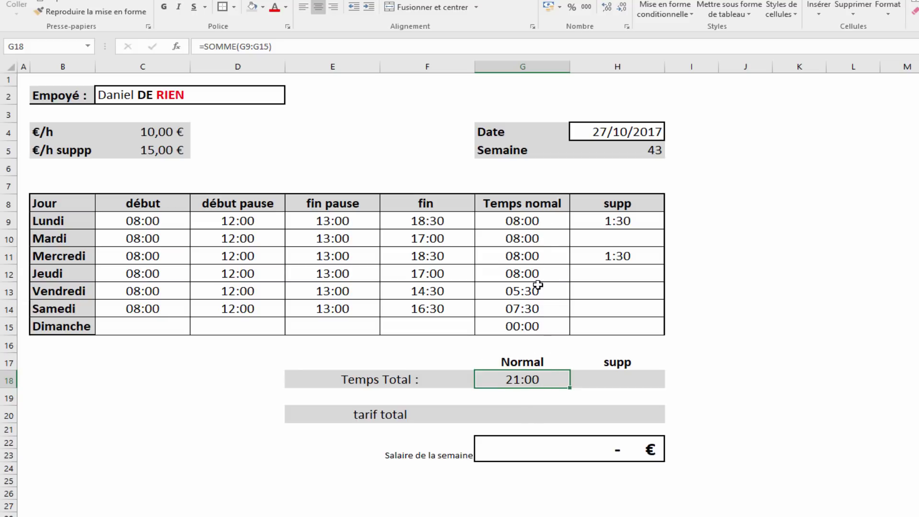
right_click(538, 380)
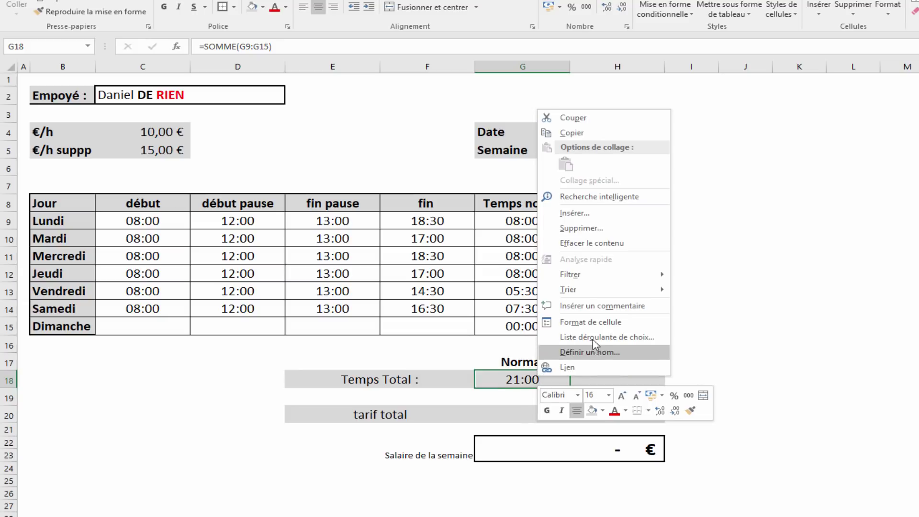
click(594, 328)
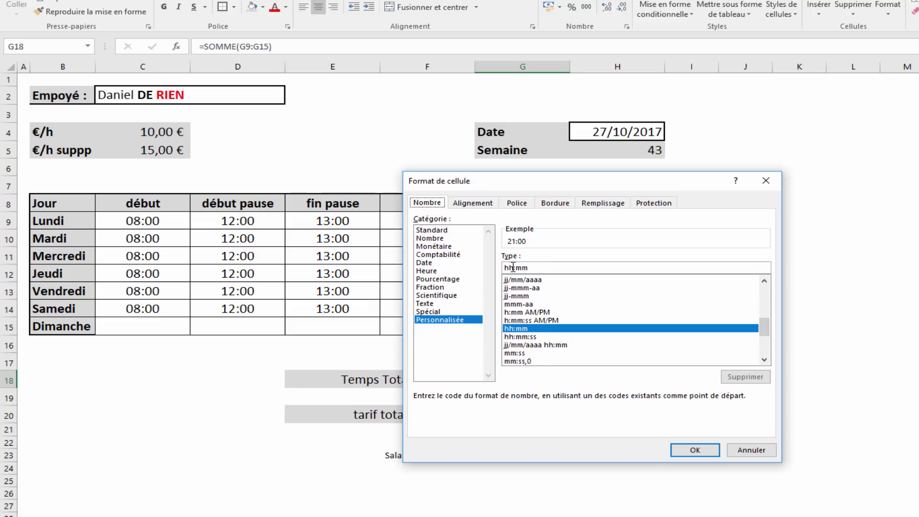
drag(514, 268, 503, 267)
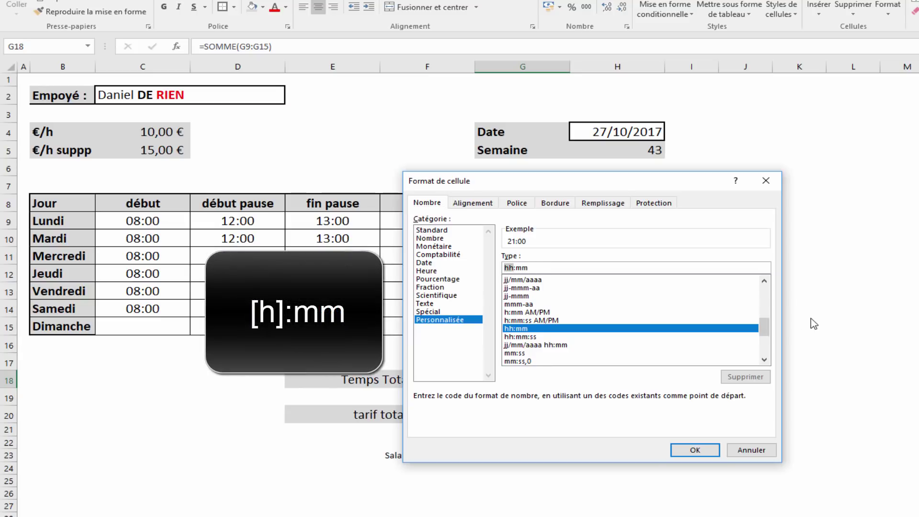
key(BackSpace)
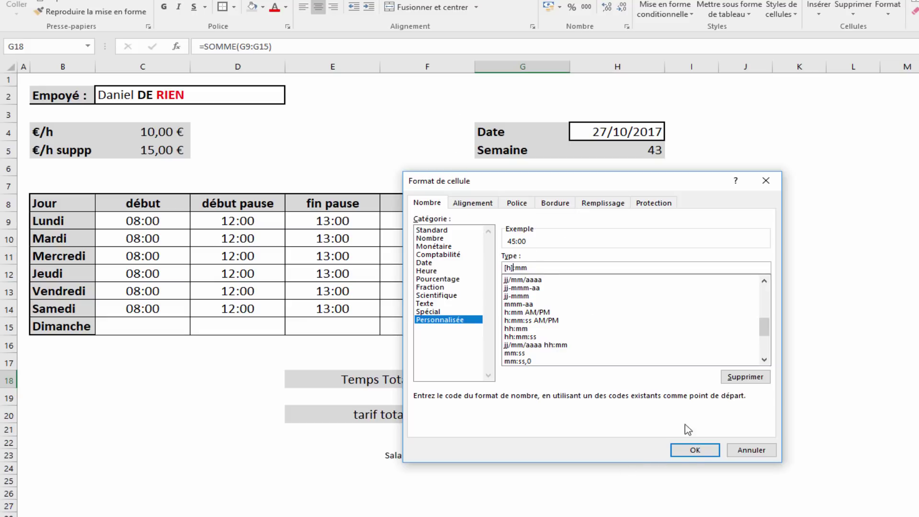
click(695, 451)
click(790, 410)
Fill the total formula from G18 across to H18 to sum the overtime hours.
click(500, 386)
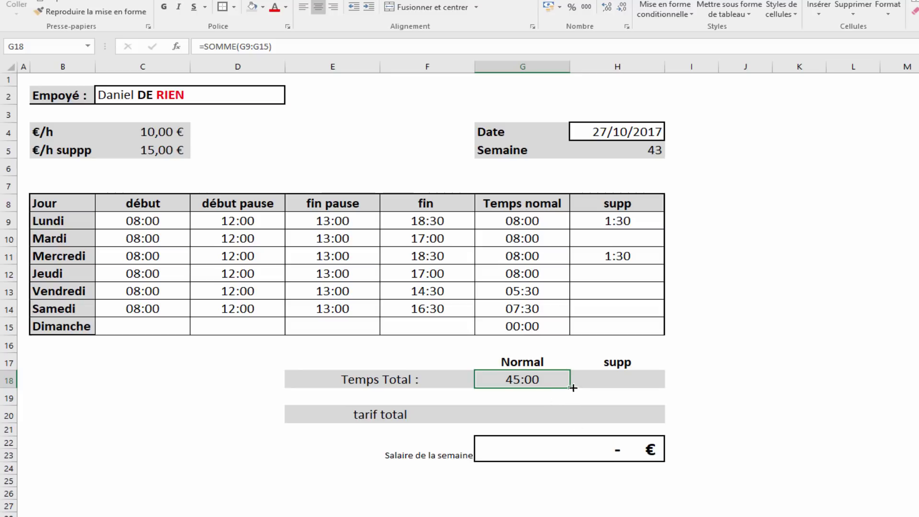
drag(573, 388, 653, 386)
click(799, 397)
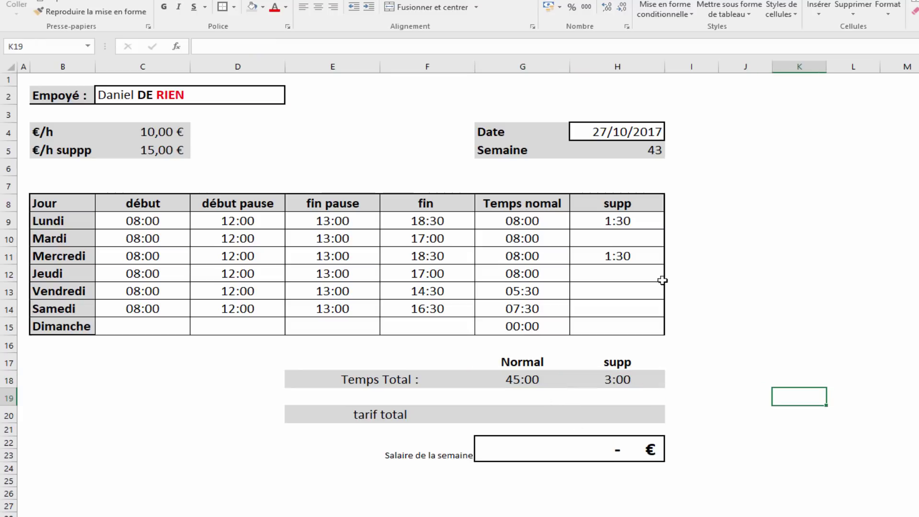
click(789, 347)
click(798, 261)
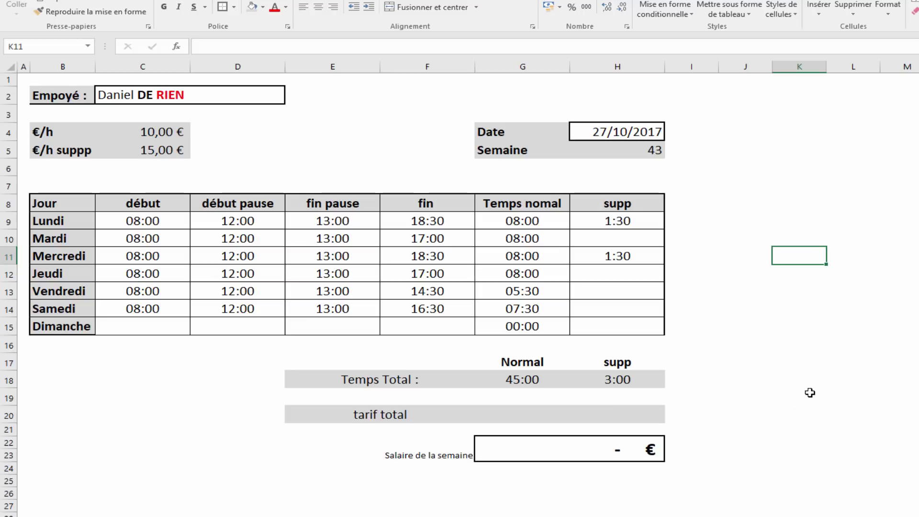
Calculate the pay for normal hours in G20 with =G18*C4.
click(504, 418)
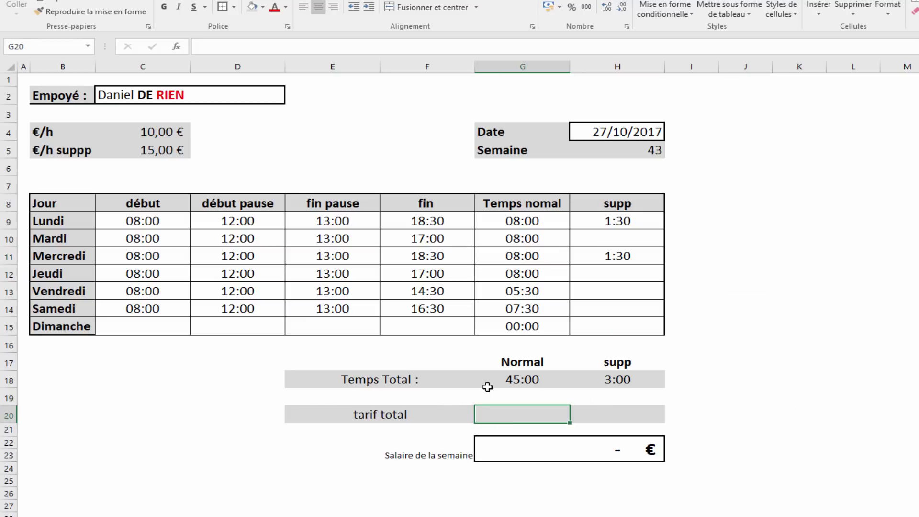
click(622, 415)
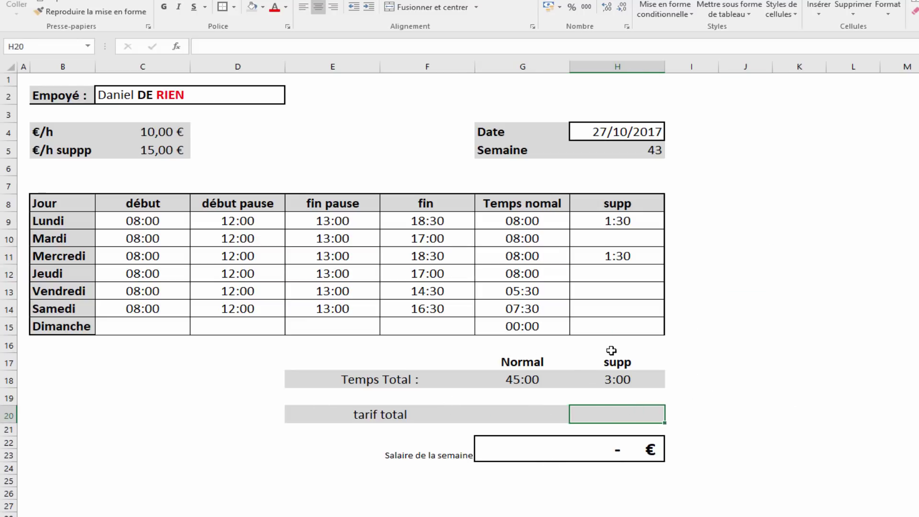
click(529, 416)
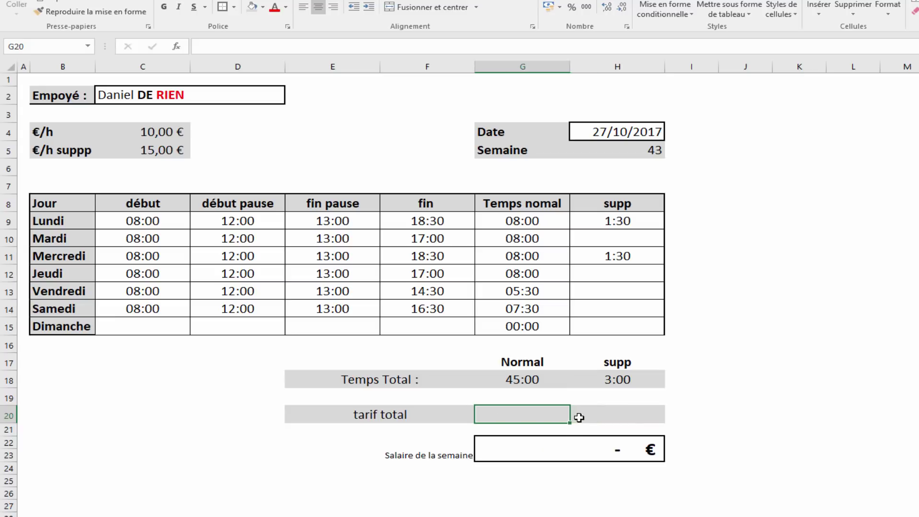
text(=)
click(532, 379)
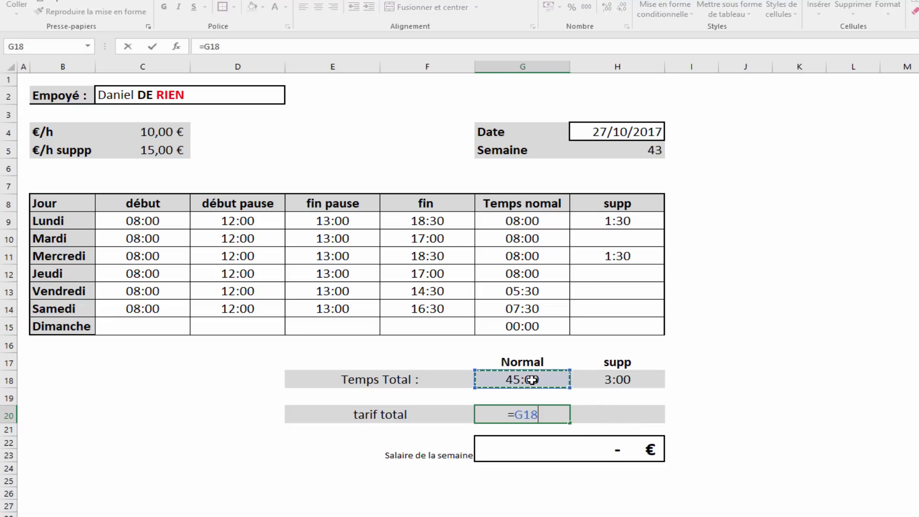
text(*)
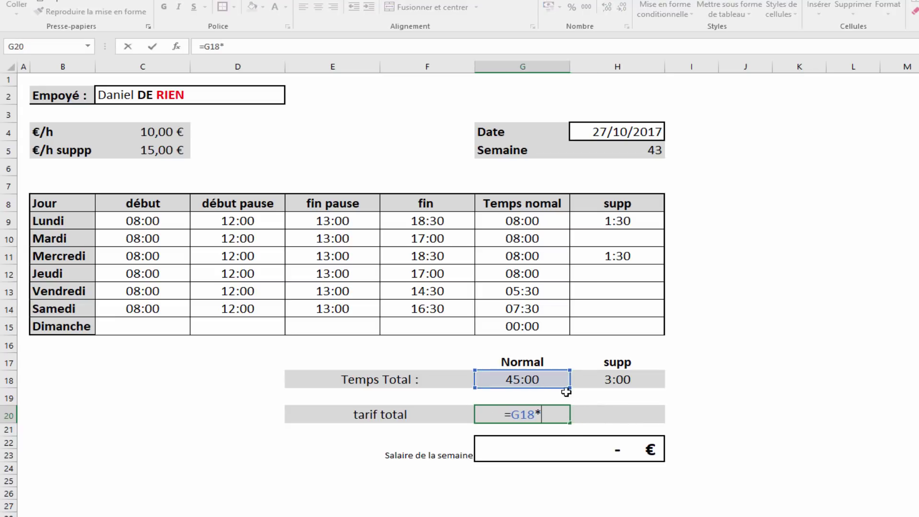
click(175, 129)
key(Return)
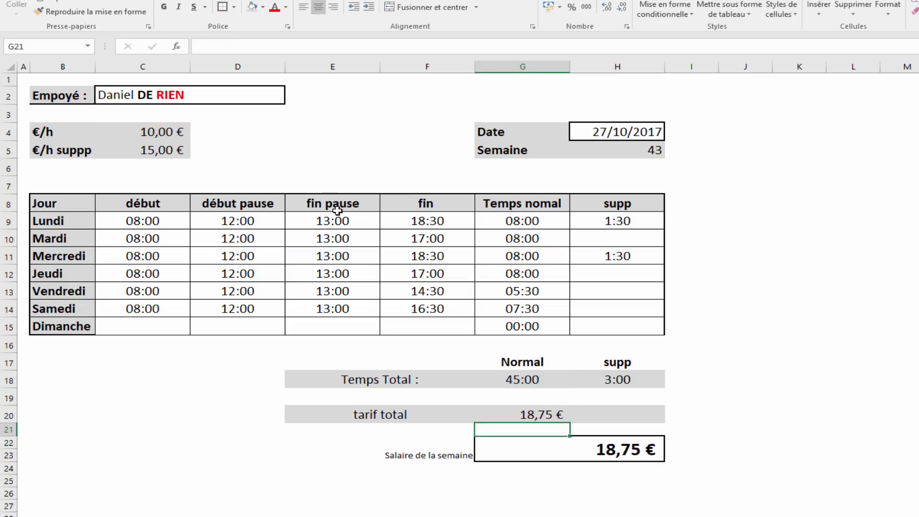
Enter the test duration 45:00:00 in the empty cell J18.
click(537, 415)
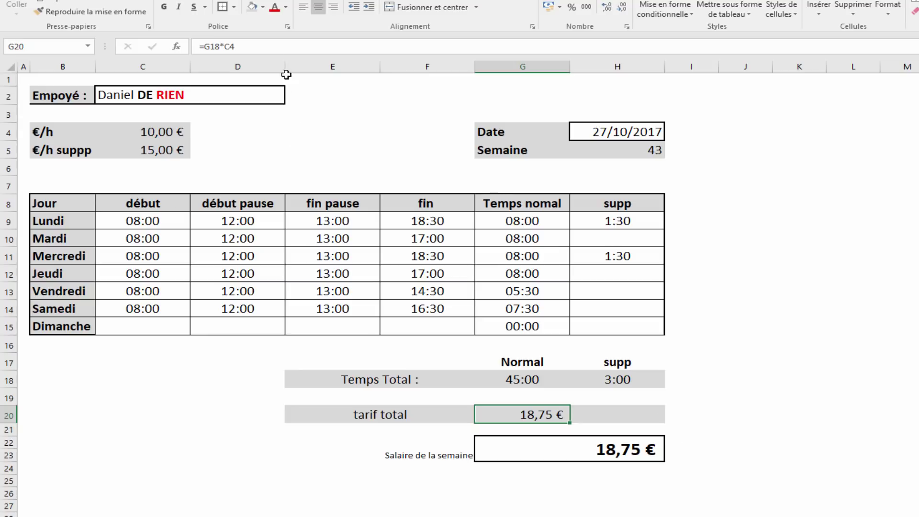
click(527, 379)
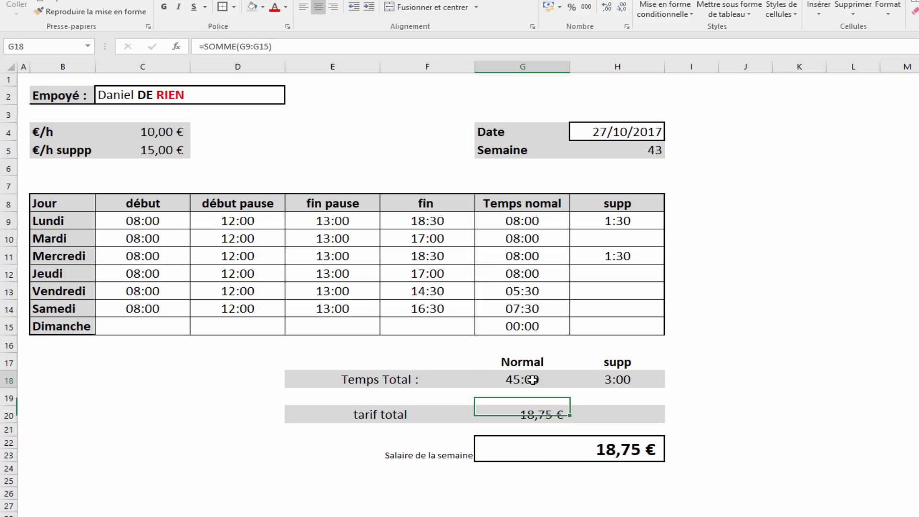
click(769, 383)
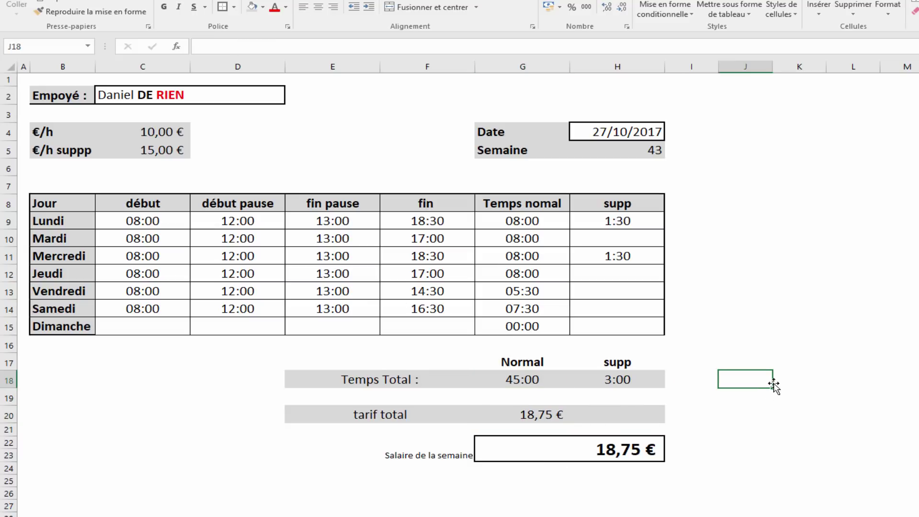
text(45)
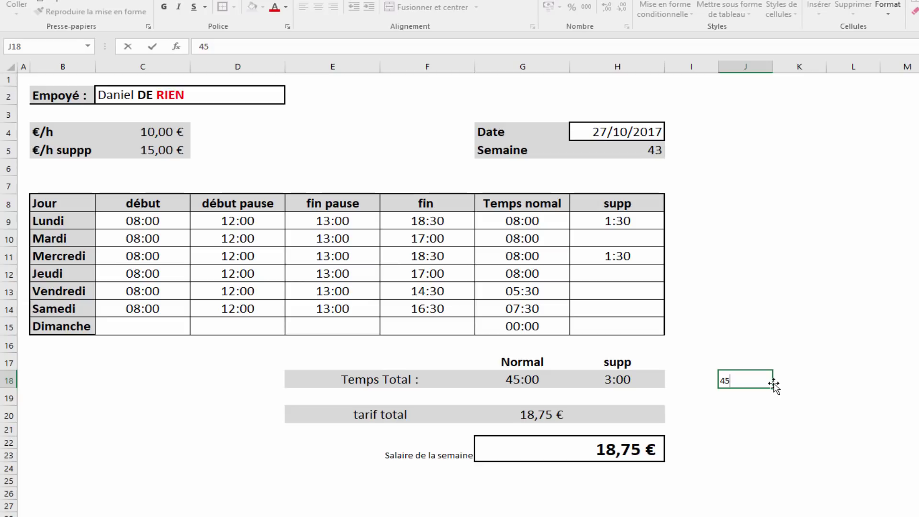
text(:00:00)
key(Return)
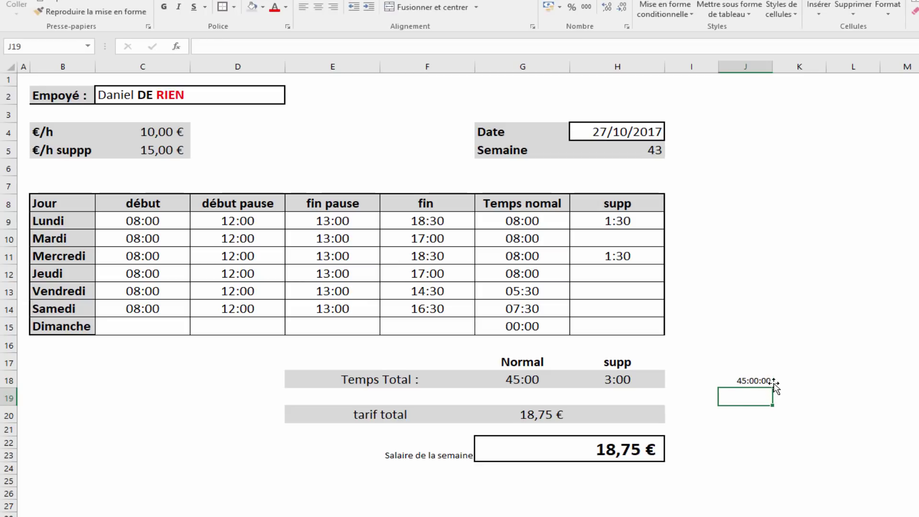
Change the number format of J18 so the duration is shown as a plain decimal number.
click(799, 430)
click(752, 380)
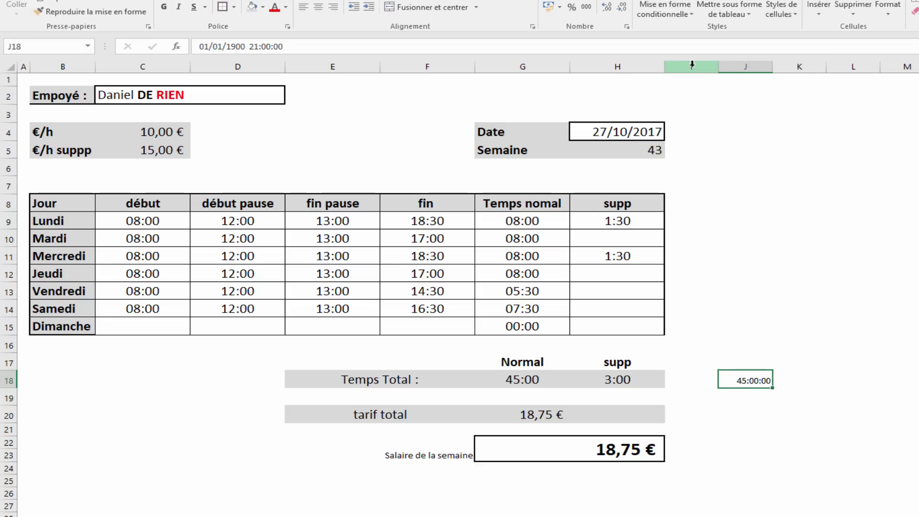
click(622, 1)
click(594, 9)
click(906, 379)
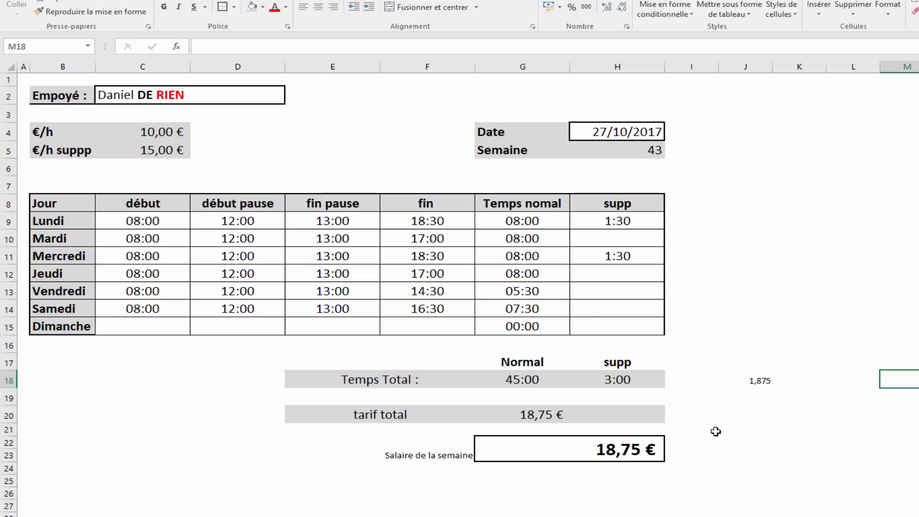
Multiply the test value by the normal hourly rate in J19 with =J18*C4.
click(764, 396)
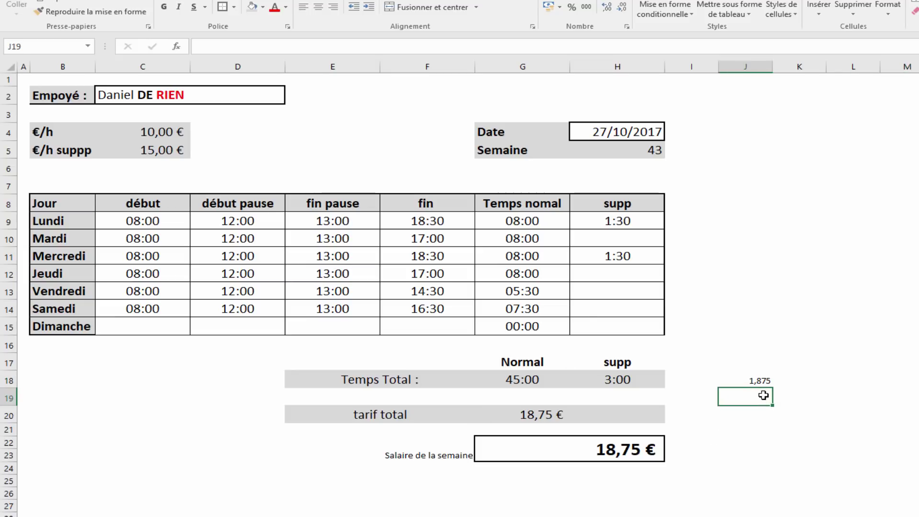
text(=)
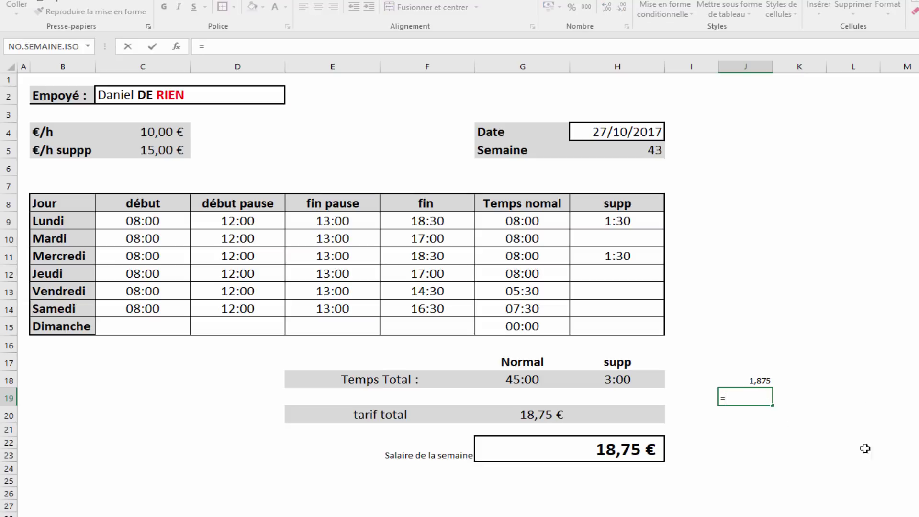
click(761, 382)
text(*)
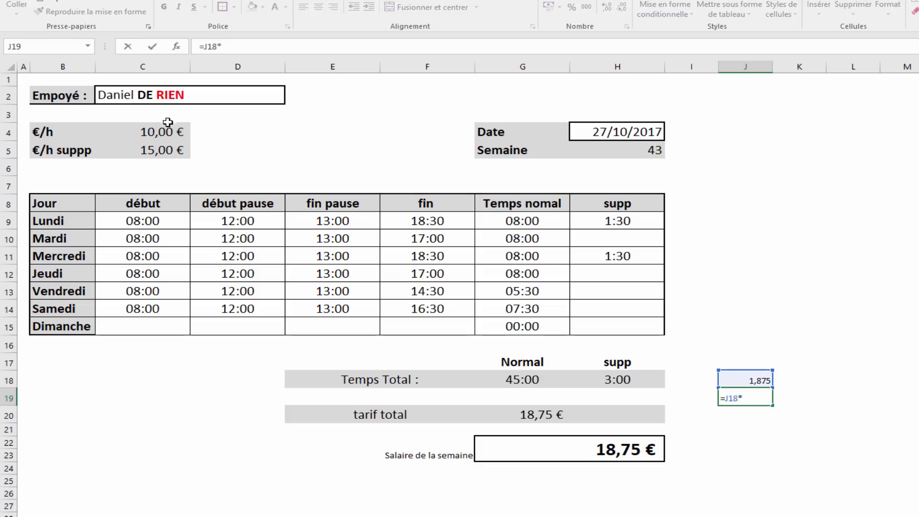
click(162, 136)
key(Return)
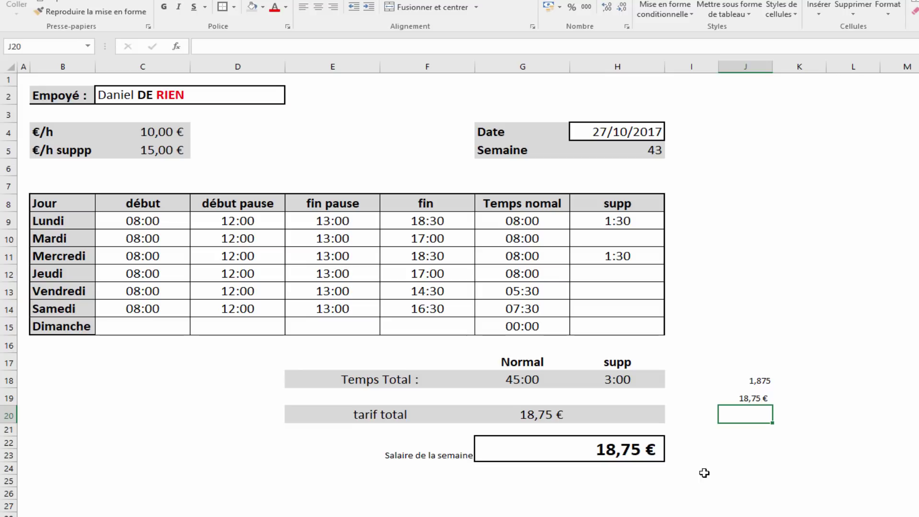
Try to convert the test value in J18 to hours by appending *24 to 1,875.
click(758, 379)
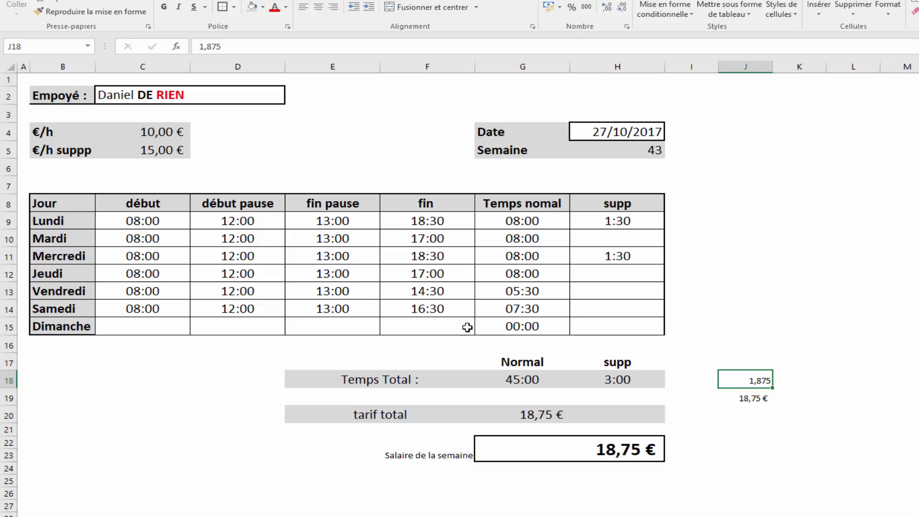
click(739, 399)
click(756, 370)
click(231, 48)
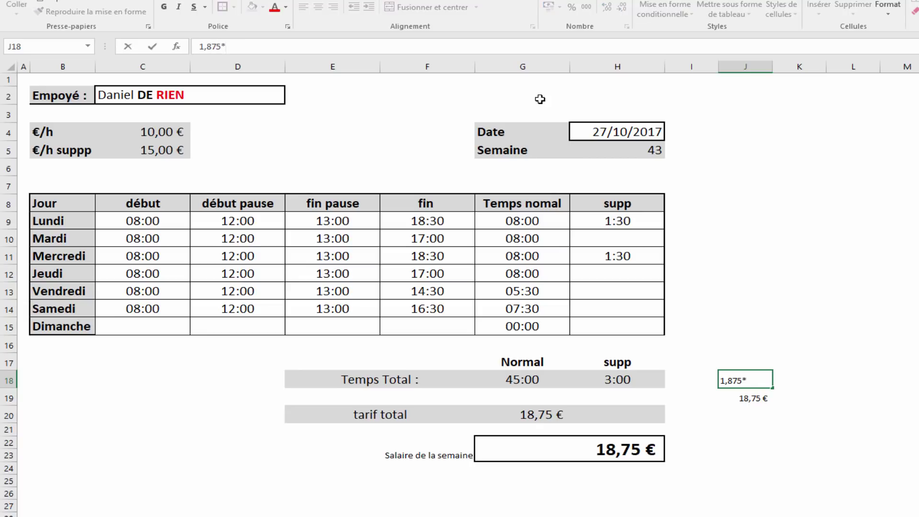
text(*24)
key(Return)
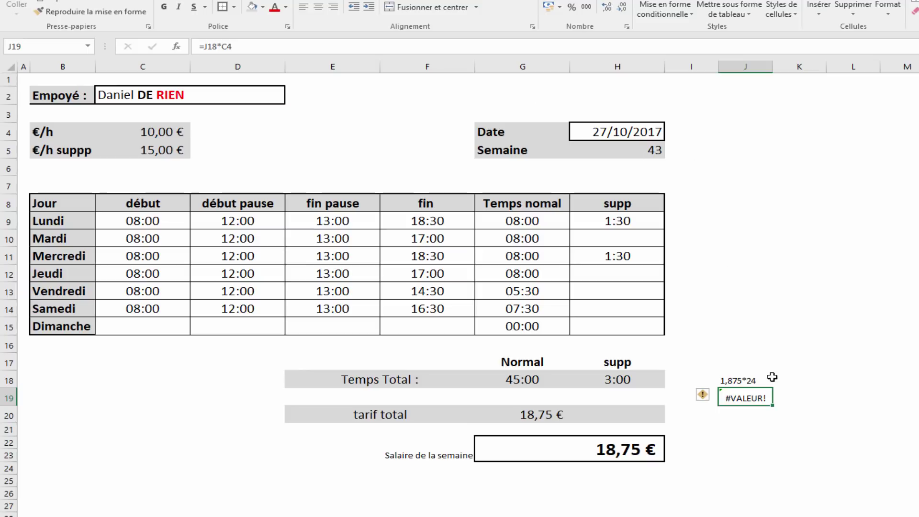
Turn the content of J18 into the formula =1,875*24.
click(751, 383)
click(201, 46)
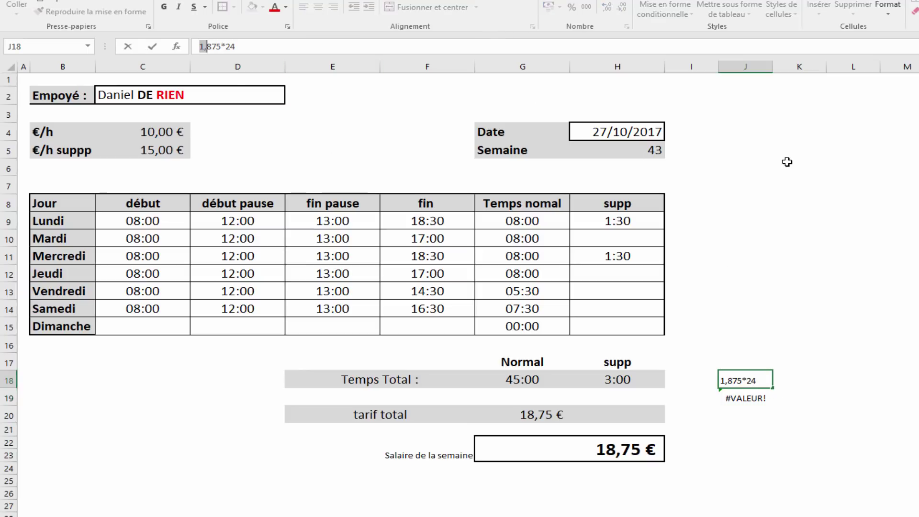
text(=)
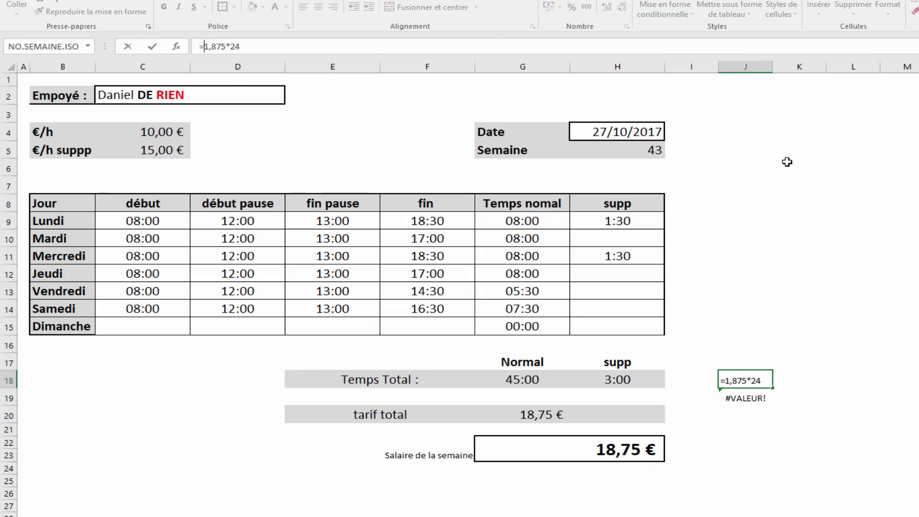
key(Return)
Clear the test calculations from J18:J19.
click(803, 399)
click(742, 420)
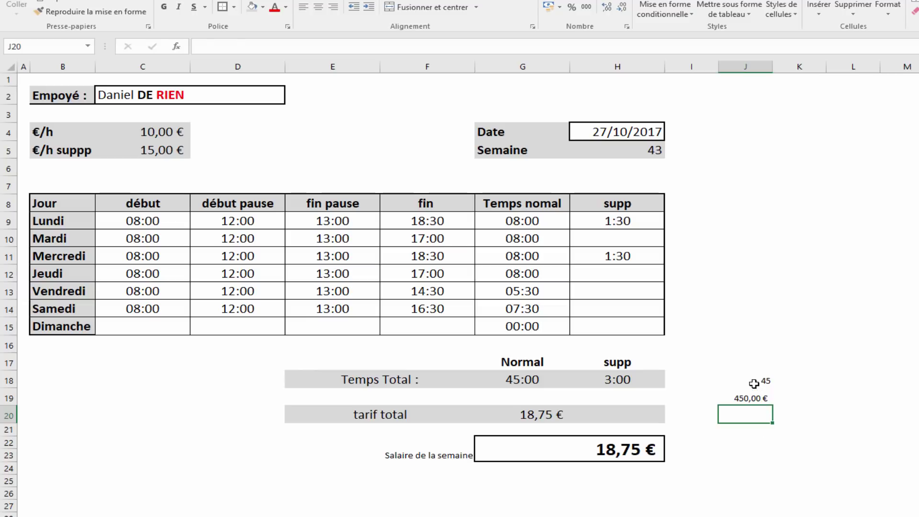
drag(748, 381, 749, 402)
key(Delete)
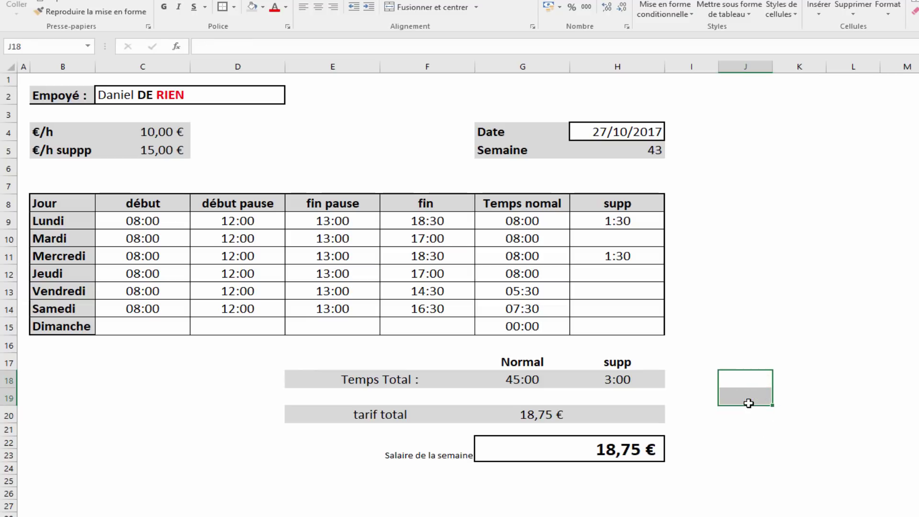
Extend the normal pay formula in G20 to =G18*C4*24.
click(523, 421)
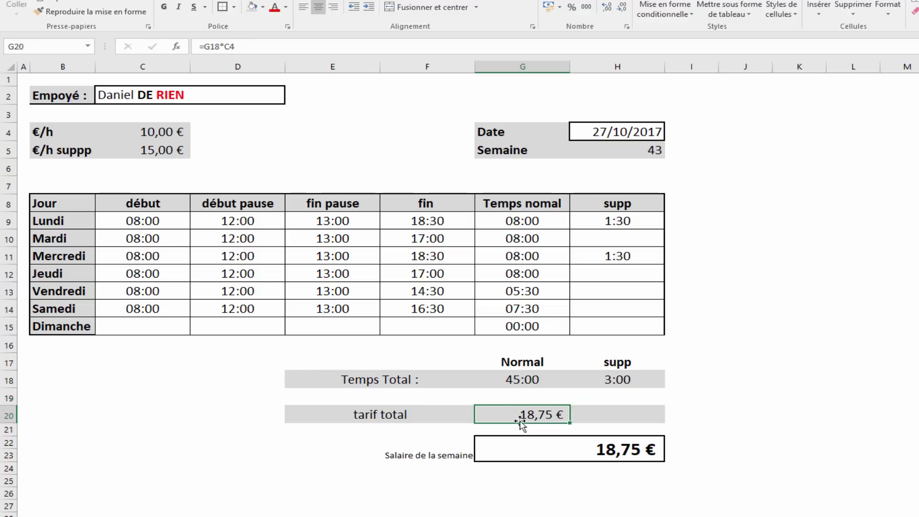
click(283, 49)
text(*24)
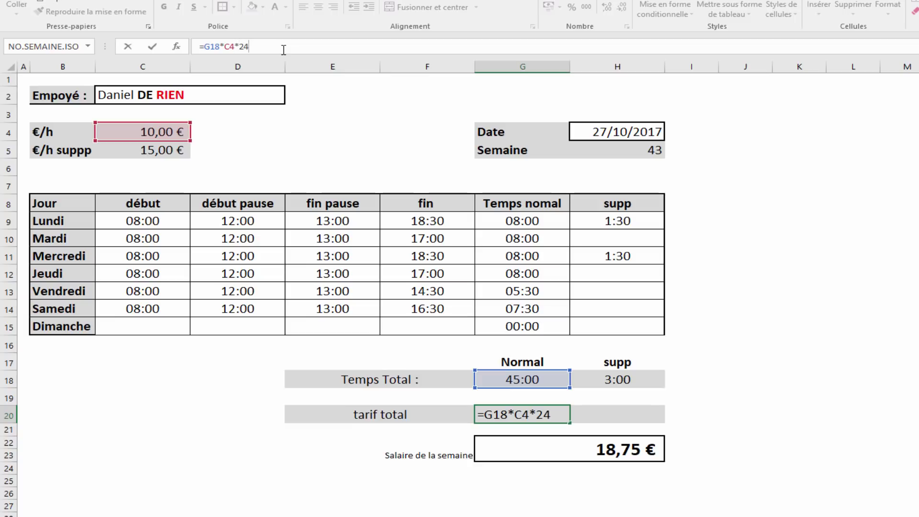
key(Return)
Fill the pay formula from G20 across to H20 for the overtime hours and check the week's salary formula.
click(563, 416)
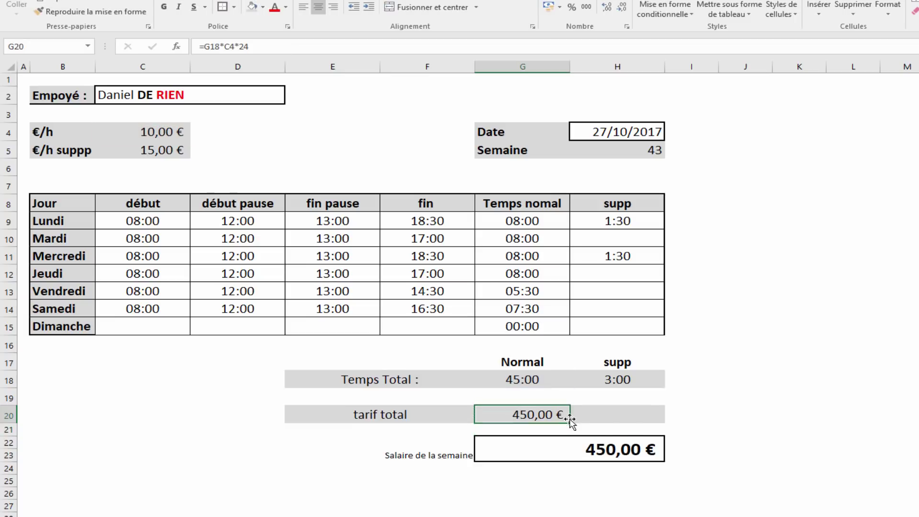
drag(570, 422, 659, 417)
click(738, 427)
click(602, 449)
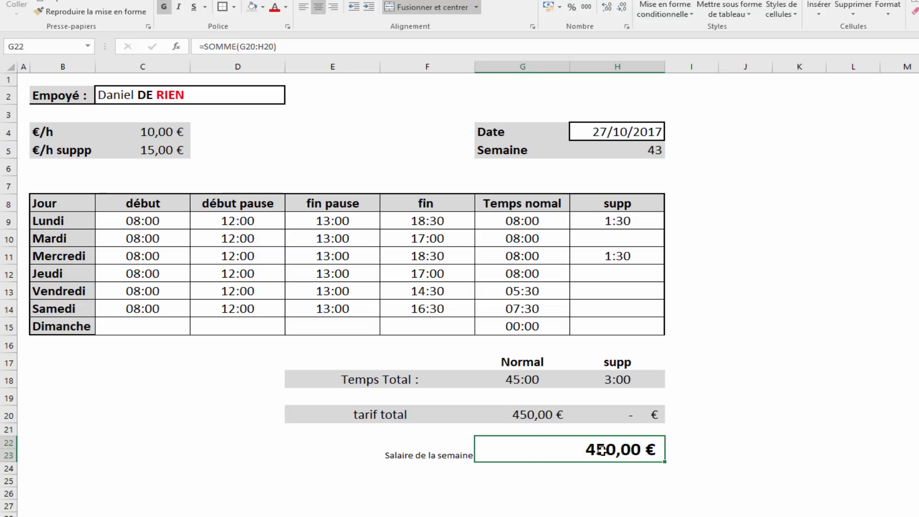
Correct the overtime pay formula in H20 to use the overtime rate, =H18*C5*24.
click(650, 414)
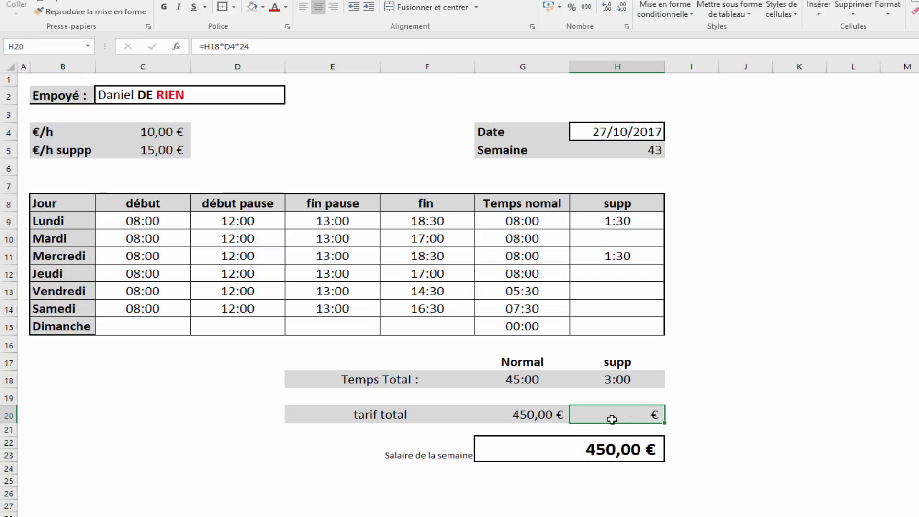
click(236, 46)
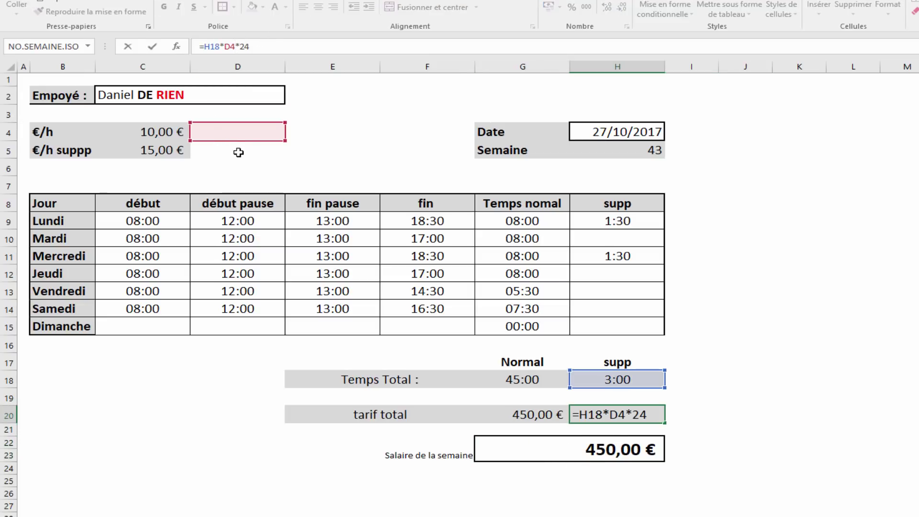
click(160, 153)
key(Return)
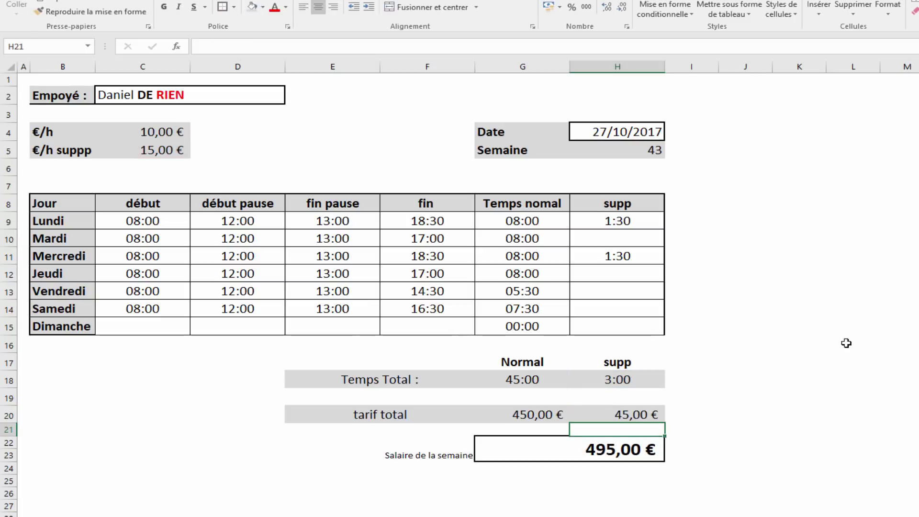
click(847, 344)
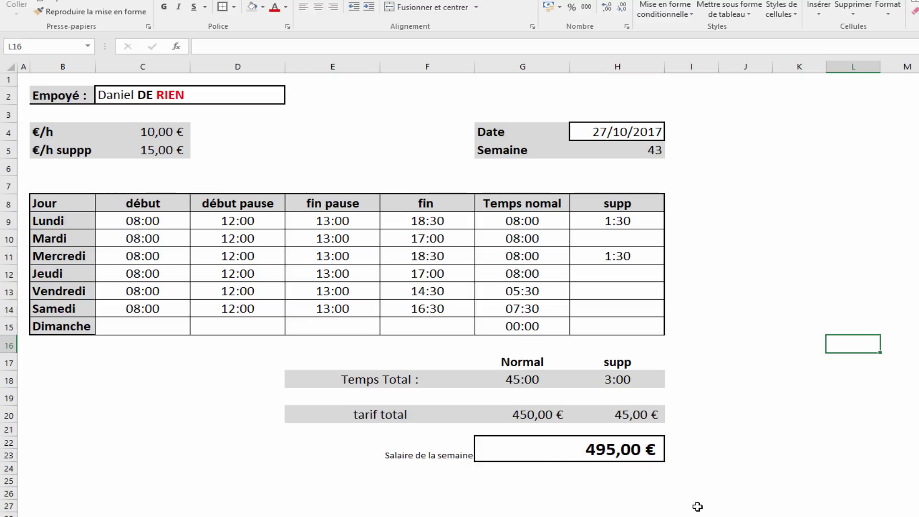
click(761, 409)
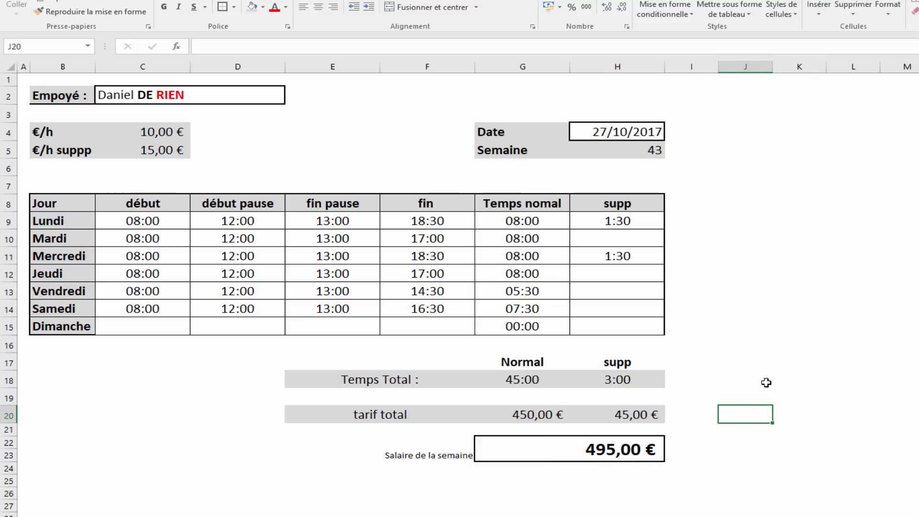
click(627, 157)
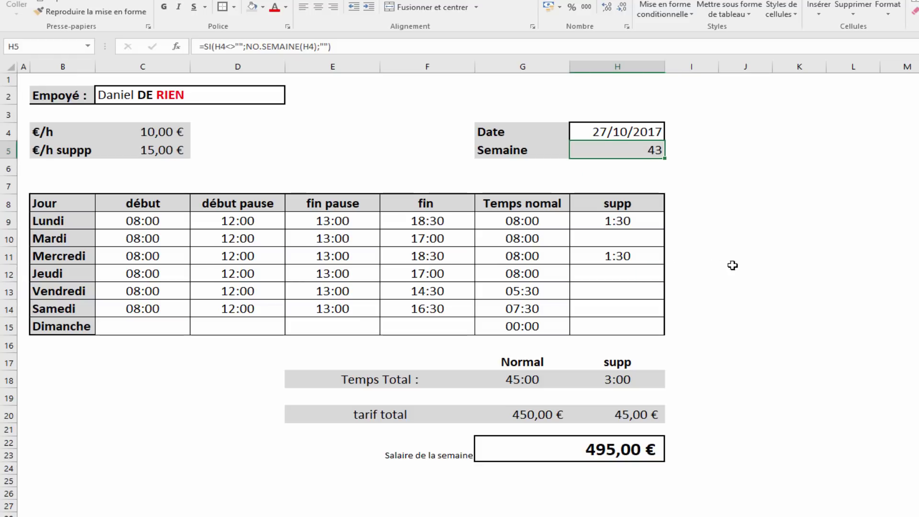
double_click(757, 257)
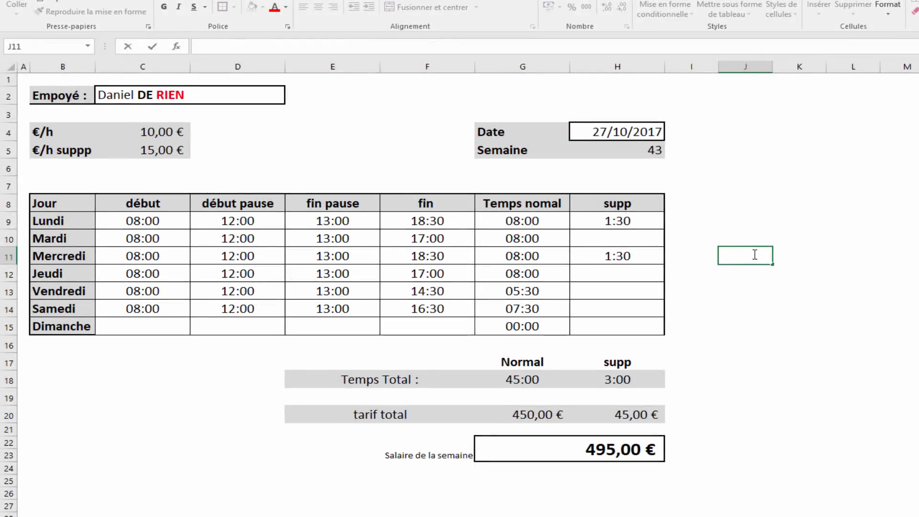